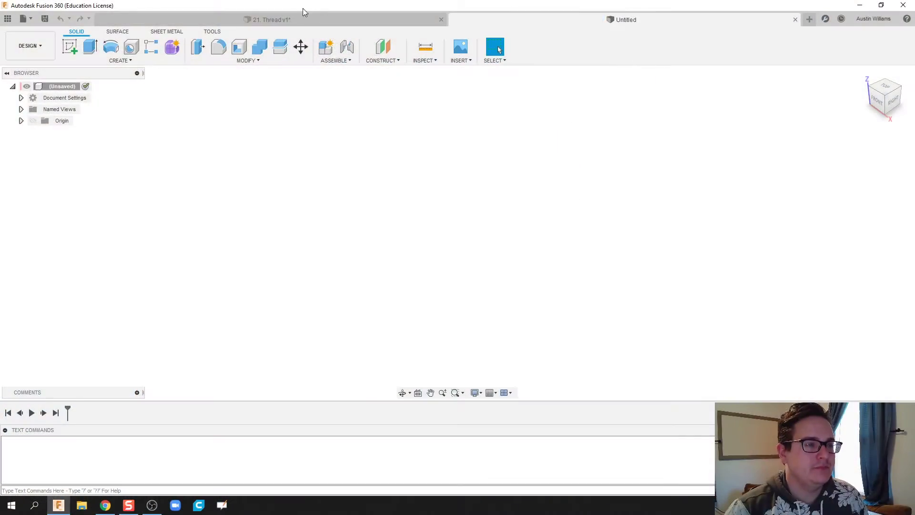
Preview the finished bolt-and-nut example, then return to the empty untitled design
click(295, 21)
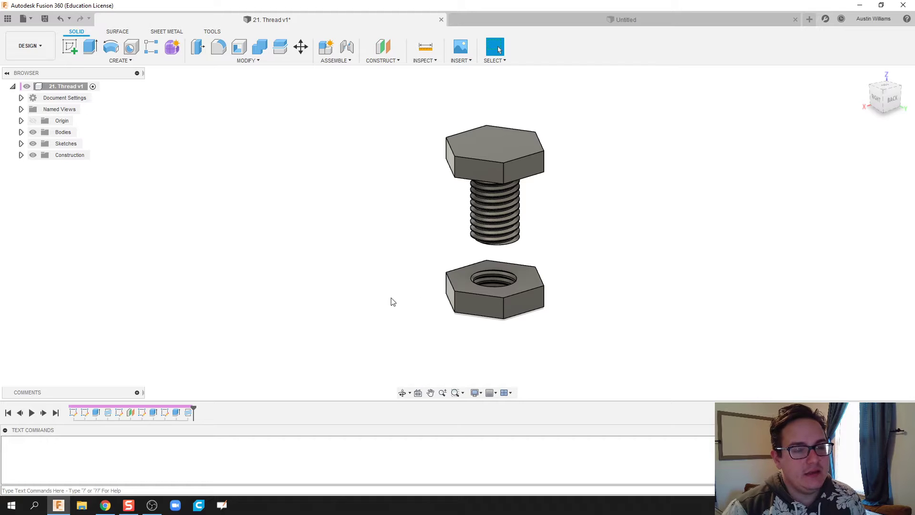
shift+middle_drag(354, 307, 581, 307)
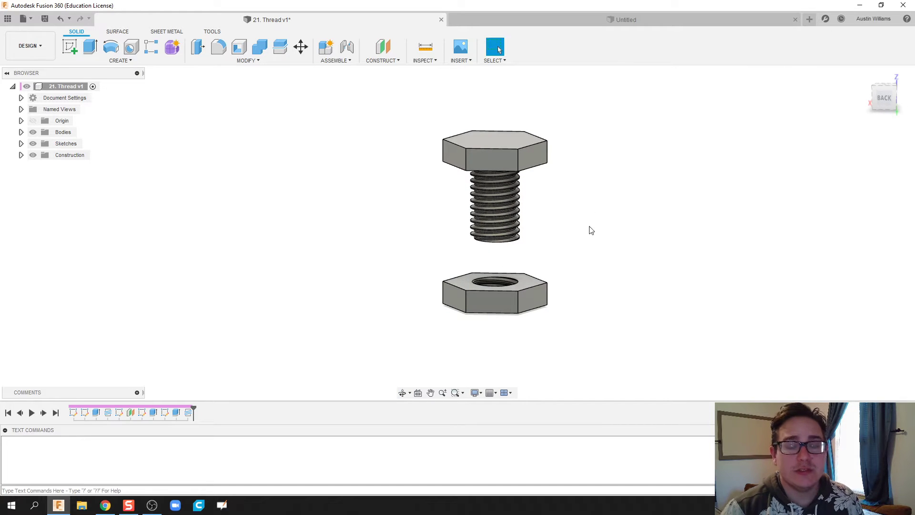
click(579, 19)
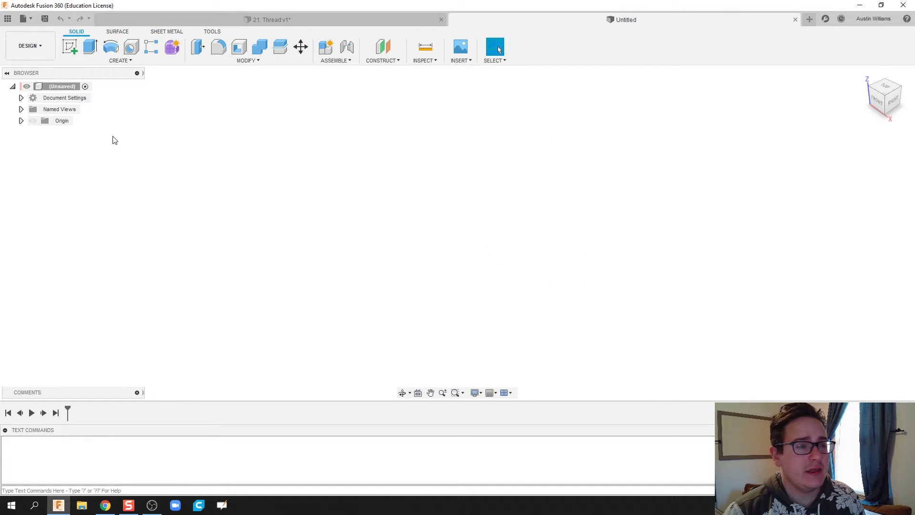
On the top plane, sketch a circumscribed hexagon of size 10 centred on the origin
click(71, 48)
click(497, 233)
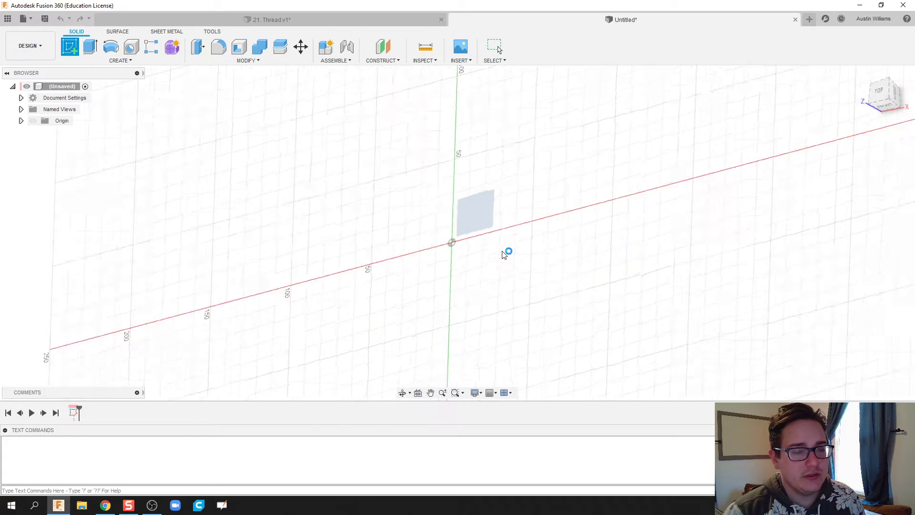
click(120, 61)
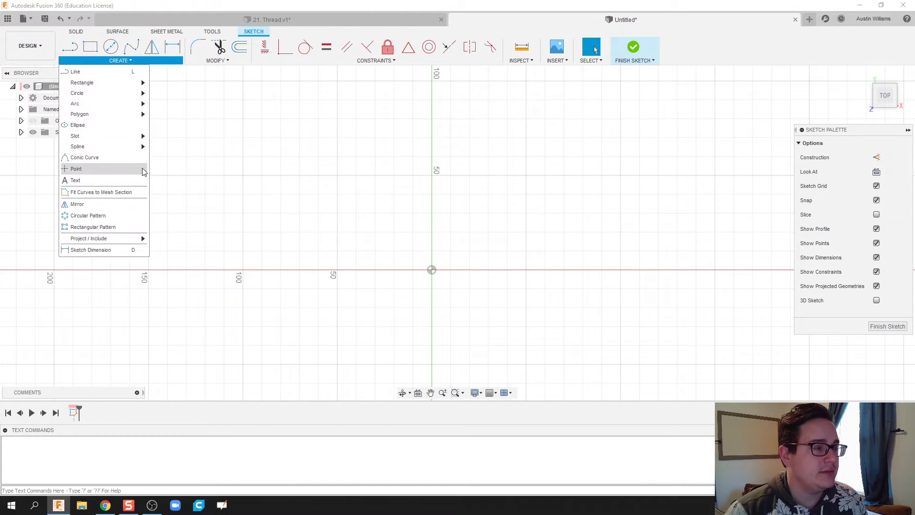
mouse_move(127, 113)
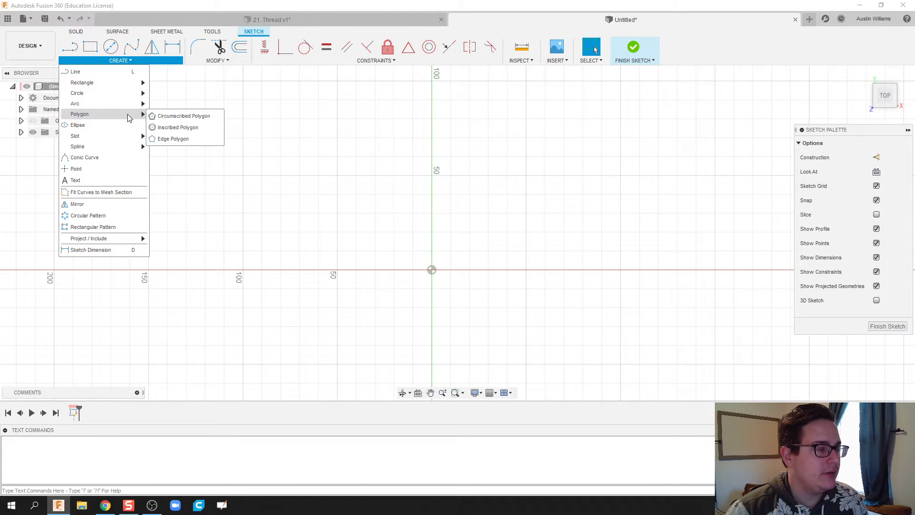
click(199, 116)
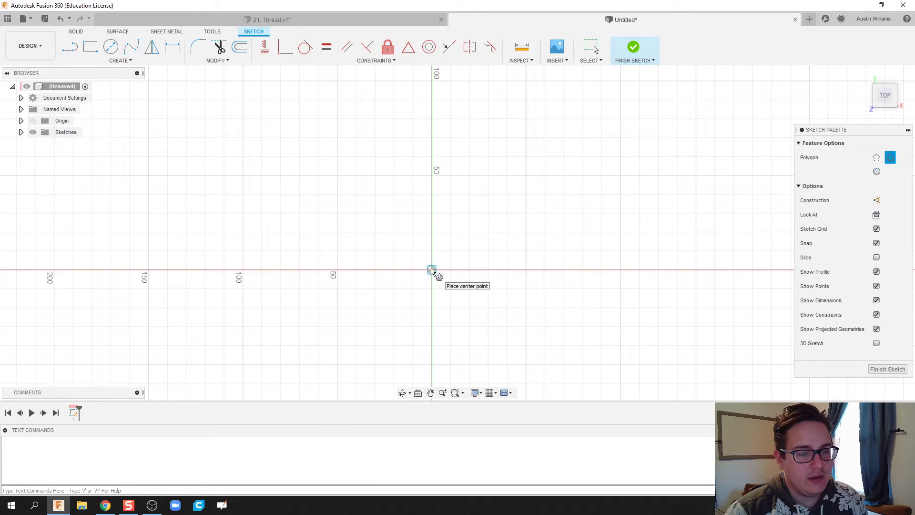
click(431, 271)
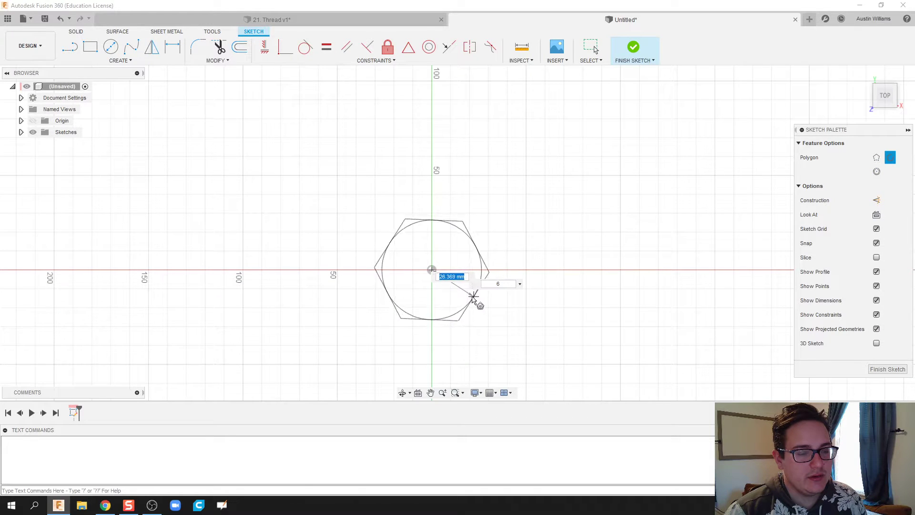
scroll(470, 295, up, 3)
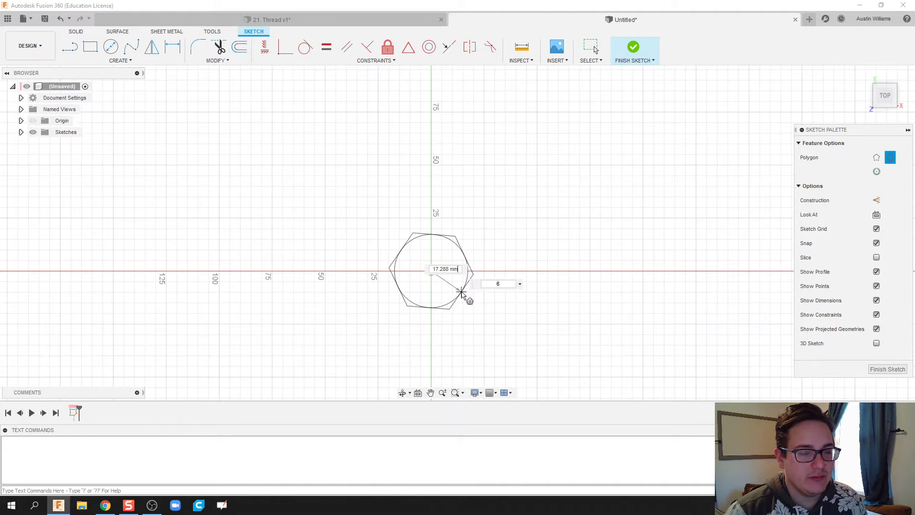
text(10)
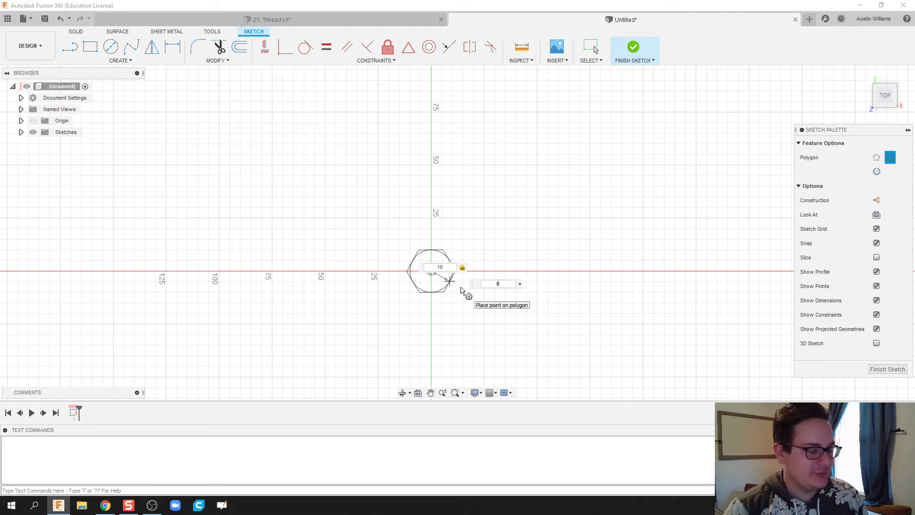
key(Return)
click(632, 53)
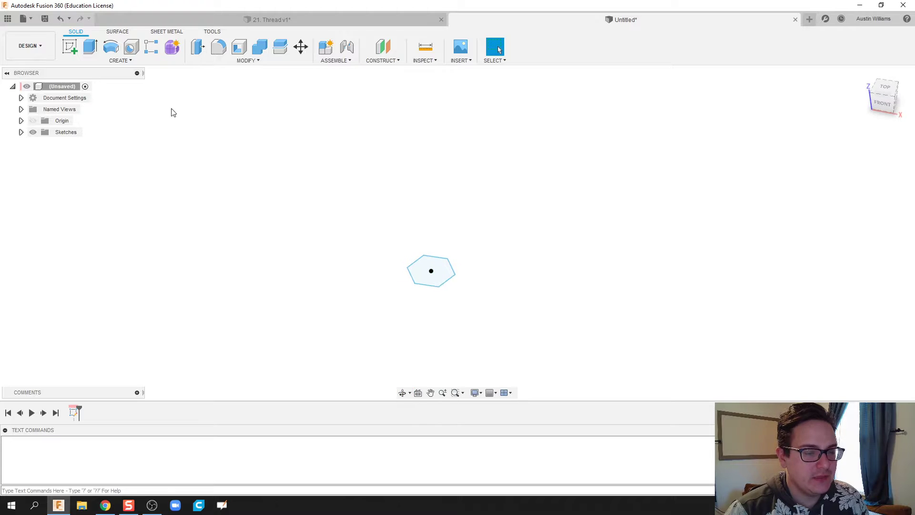
Extrude the hexagon 10 mm upward into a solid hex prism
click(90, 46)
drag(430, 265, 431, 247)
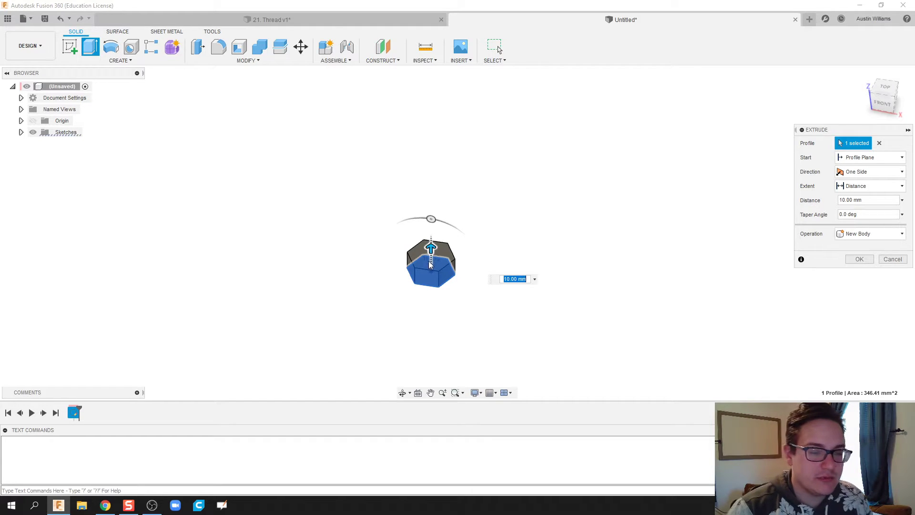
scroll(430, 265, up, 3)
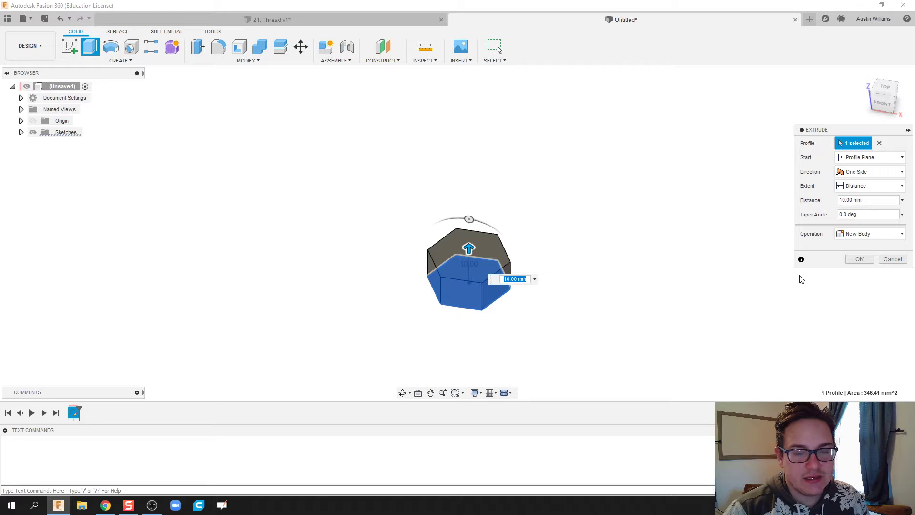
click(861, 260)
middle_drag(574, 282, 538, 281)
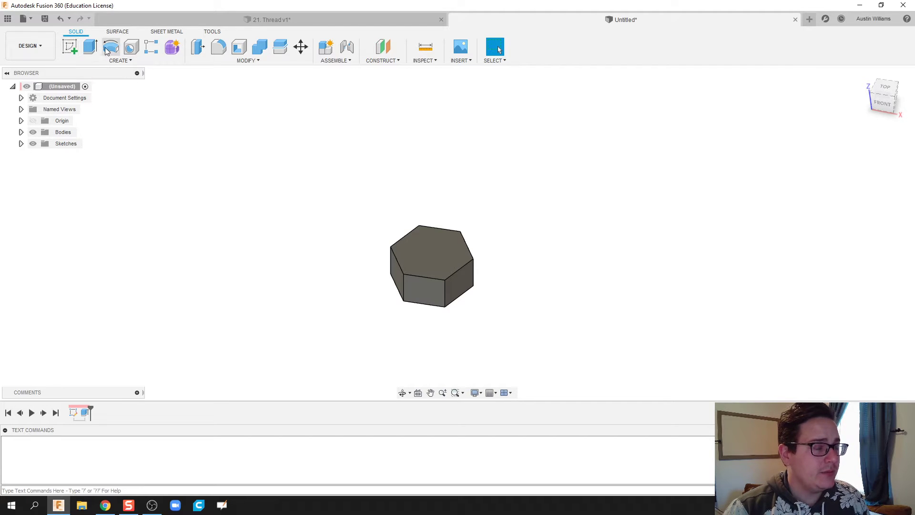
On the prism's top face, sketch a centre-diameter circle at the hexagon's middle
click(71, 48)
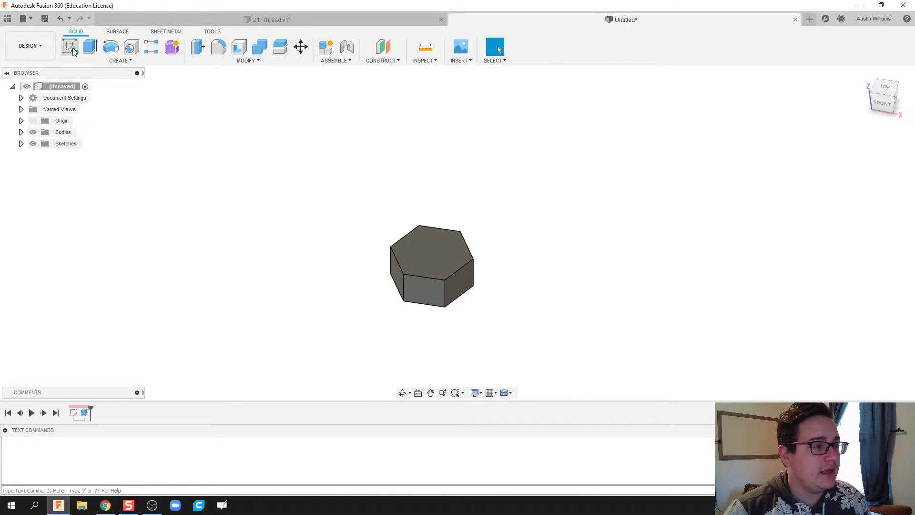
click(442, 259)
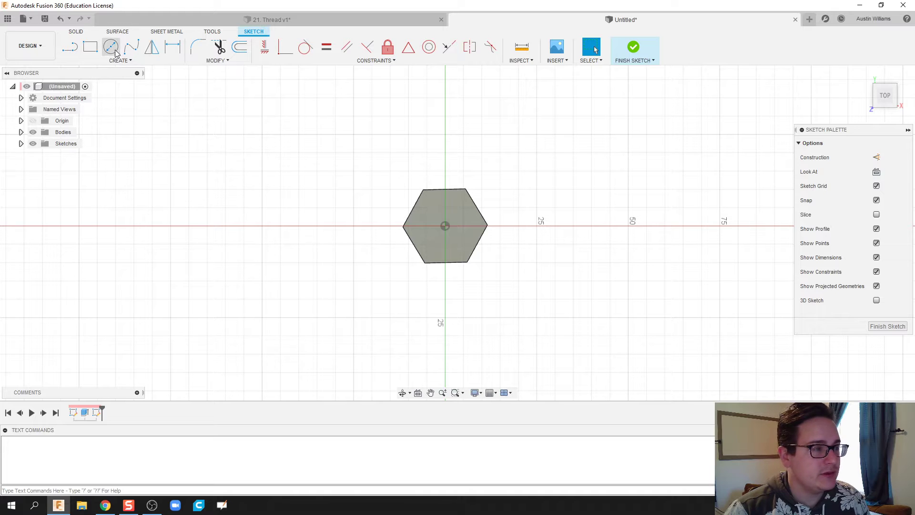
click(115, 51)
click(445, 227)
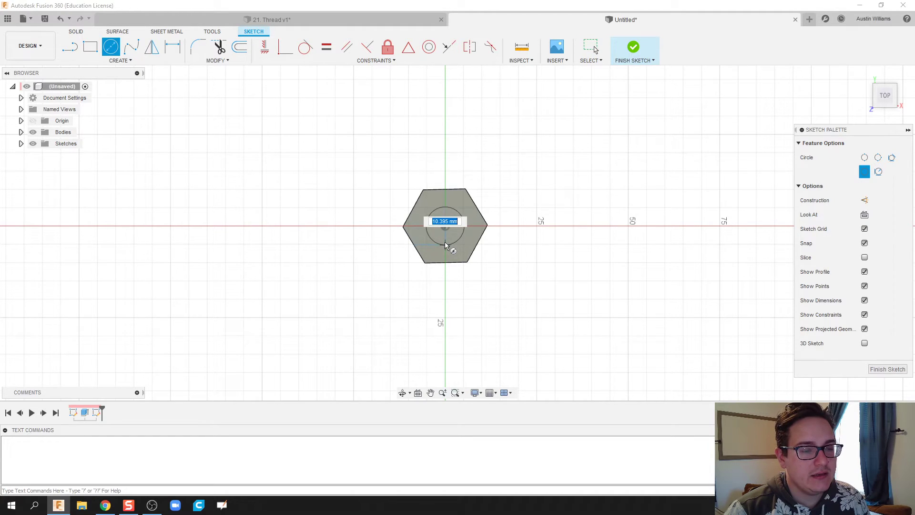
click(633, 47)
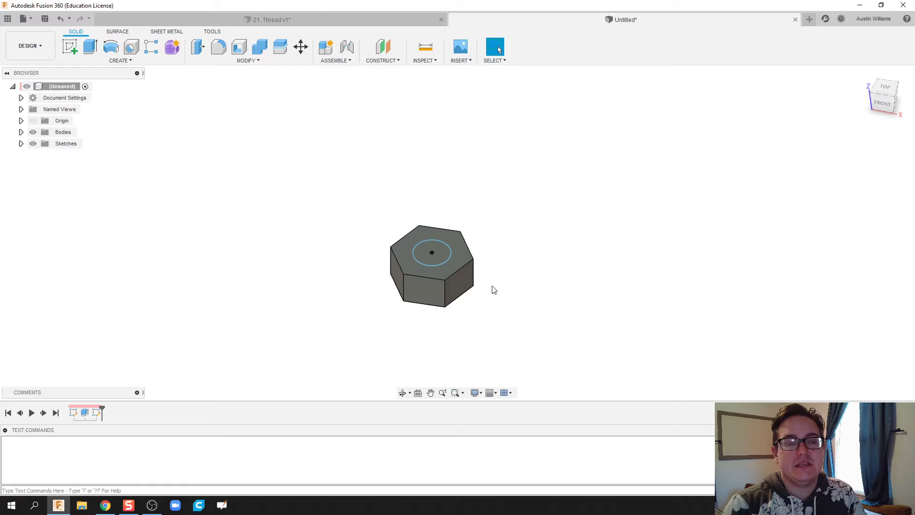
Open the Thread tool, then cancel it without changes
click(120, 61)
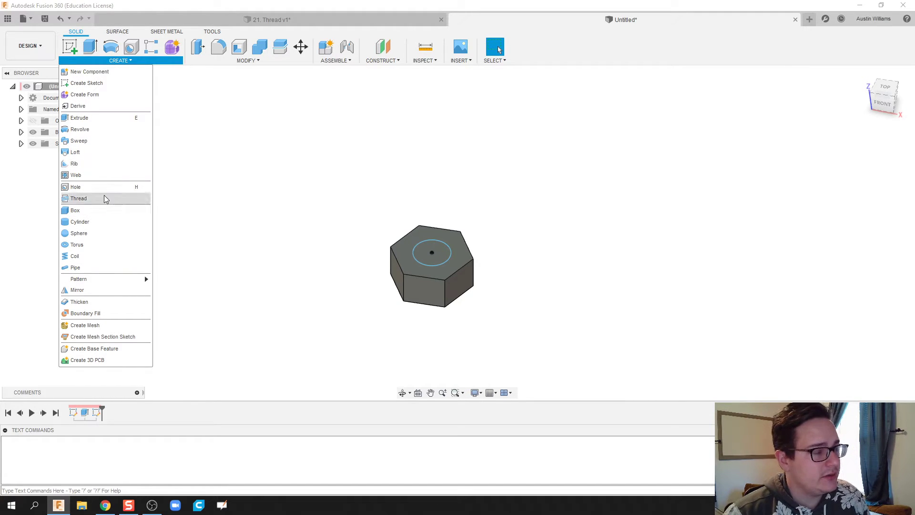
click(97, 198)
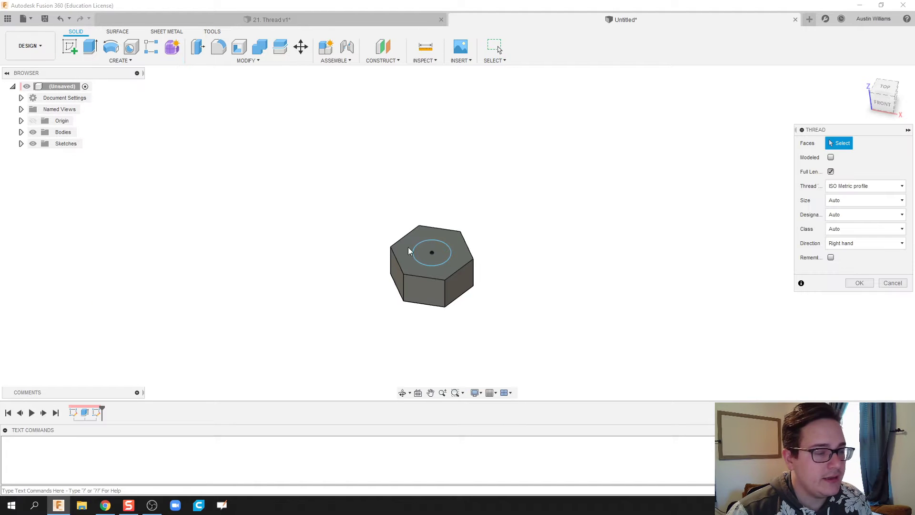
scroll(744, 220, up, 2)
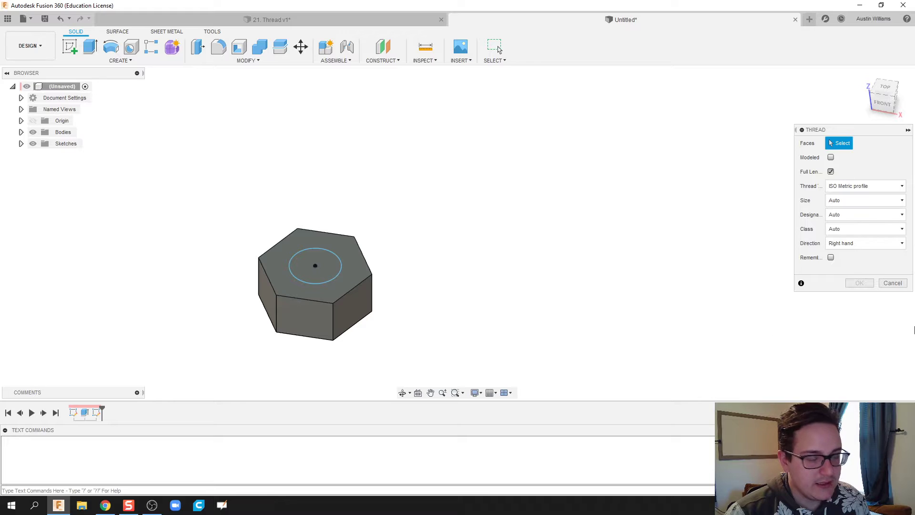
click(892, 283)
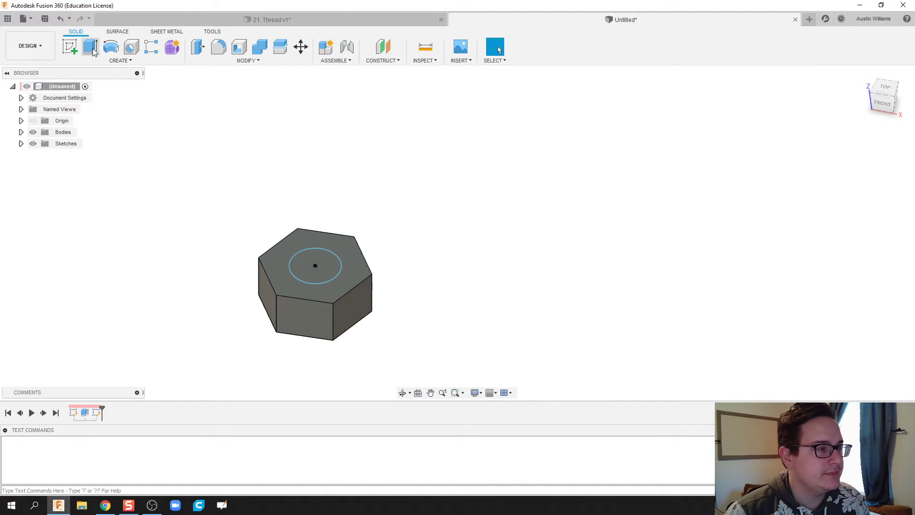
Cut the circle 13 mm down through the prism to form the nut's bore
click(90, 46)
click(318, 272)
drag(315, 234, 315, 320)
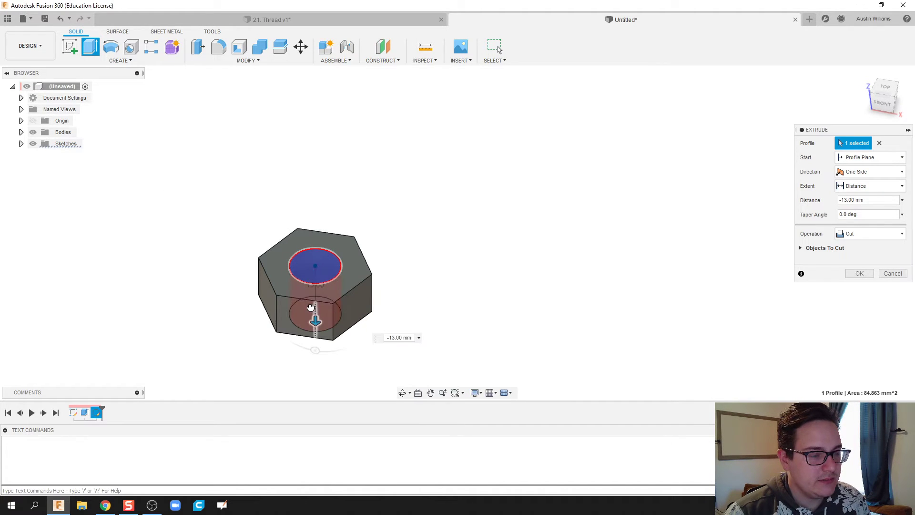
click(859, 274)
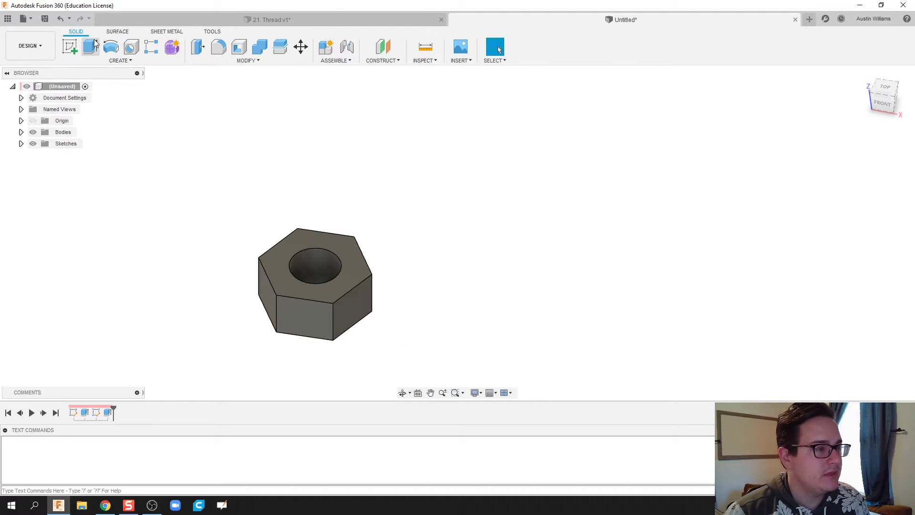
Start a thread on the nut's inner bore face and set it to Modeled
click(84, 62)
click(91, 198)
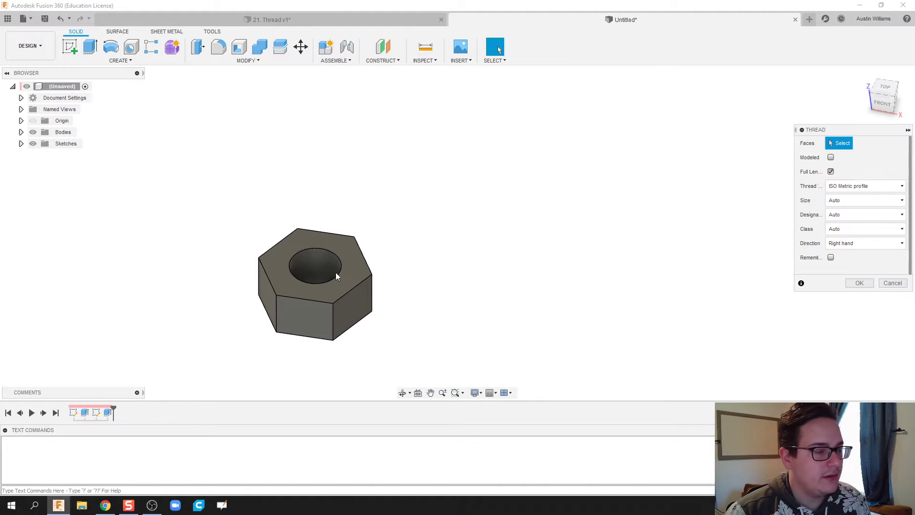
click(332, 270)
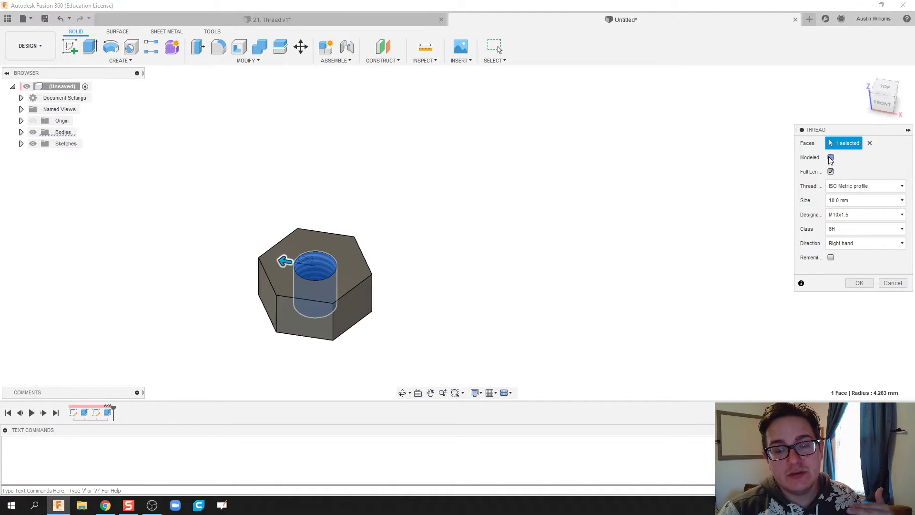
click(831, 158)
scroll(470, 292, up, 2)
middle_drag(470, 293, 572, 299)
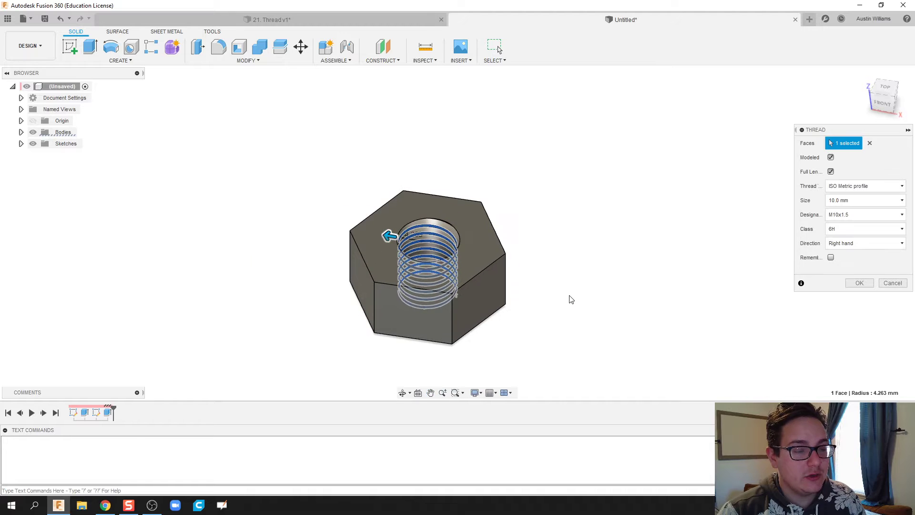
scroll(563, 293, up, 1)
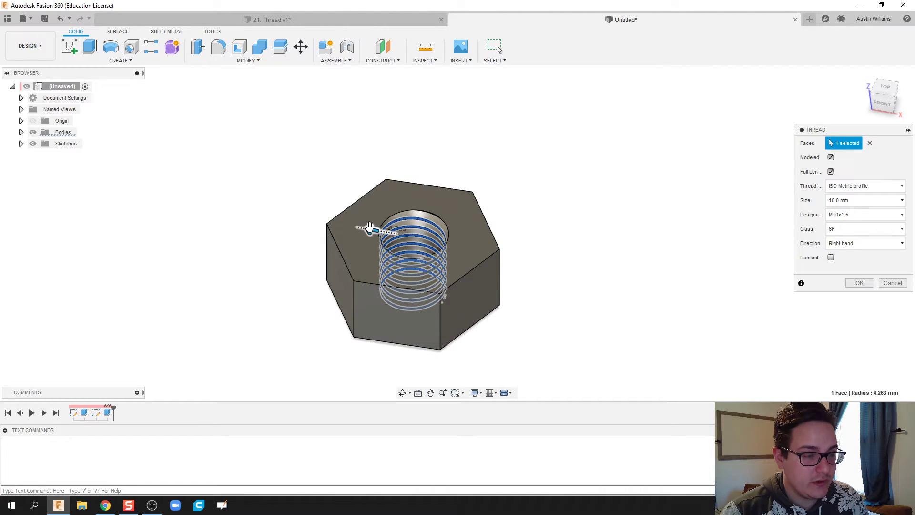
Set the thread size to 10.0 mm, keep M10x1.5, and apply it
drag(370, 226, 332, 224)
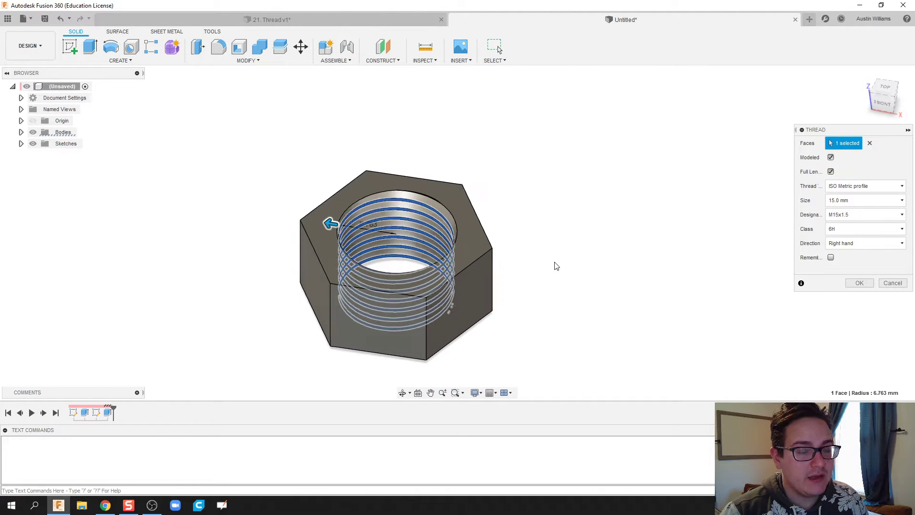
scroll(556, 266, up, 1)
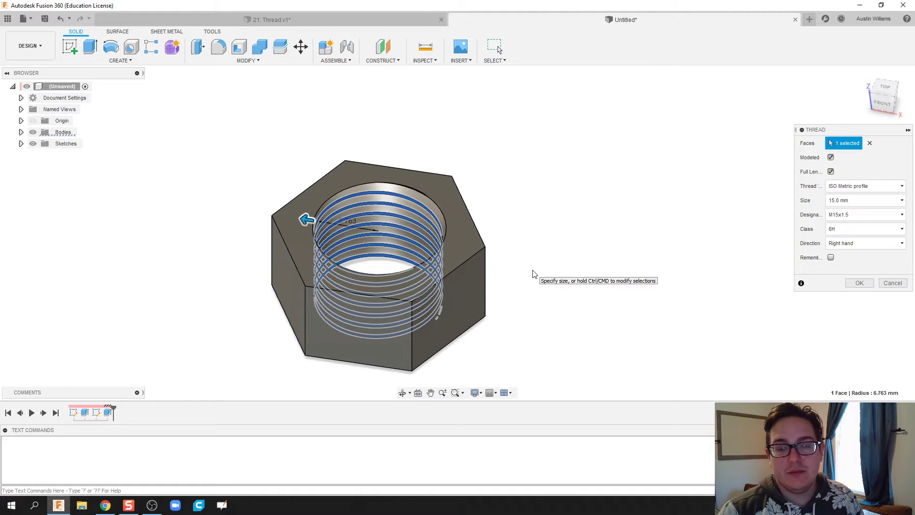
click(877, 200)
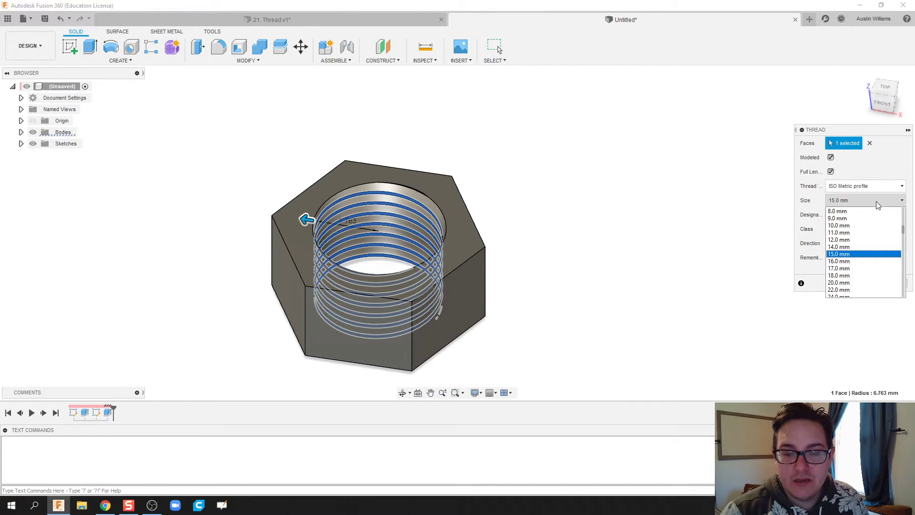
click(857, 227)
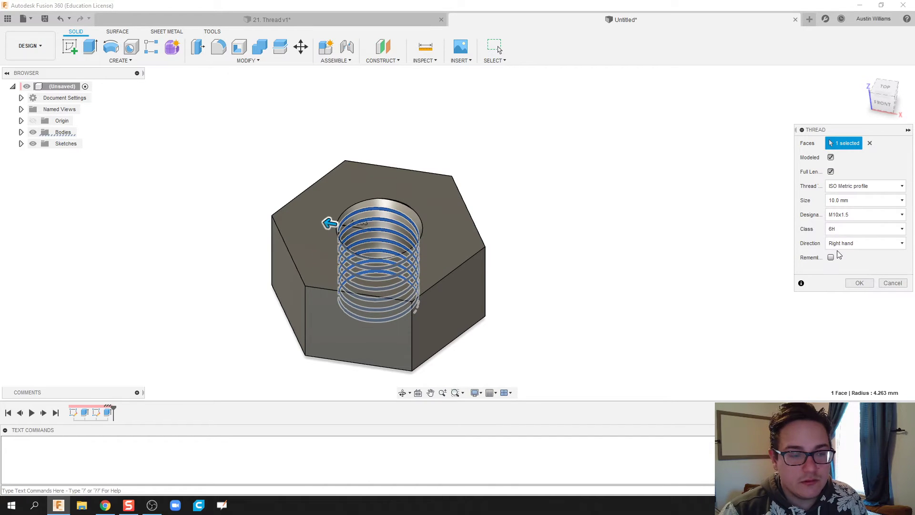
click(861, 218)
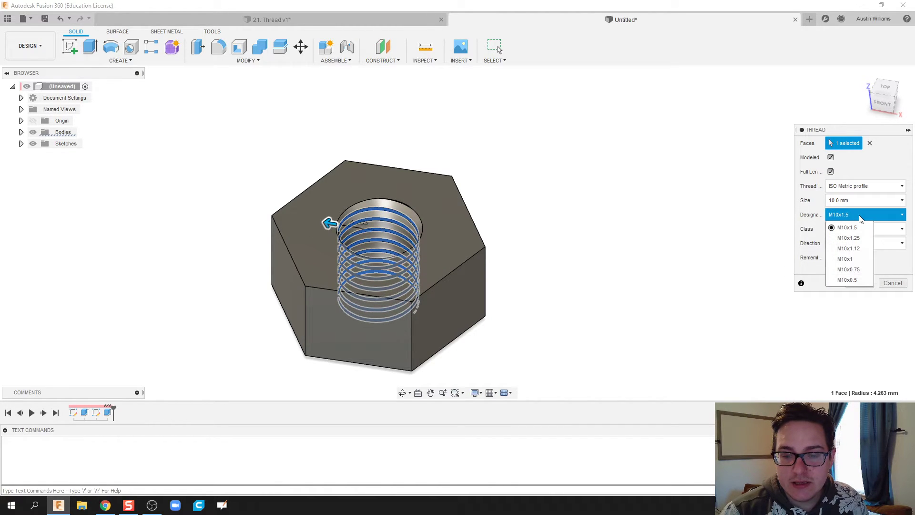
click(860, 219)
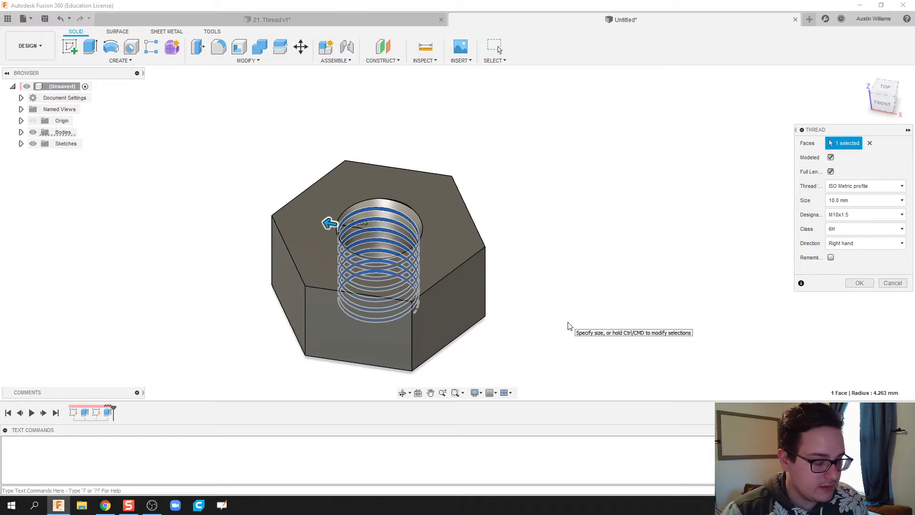
shift+middle_drag(568, 300, 622, 317)
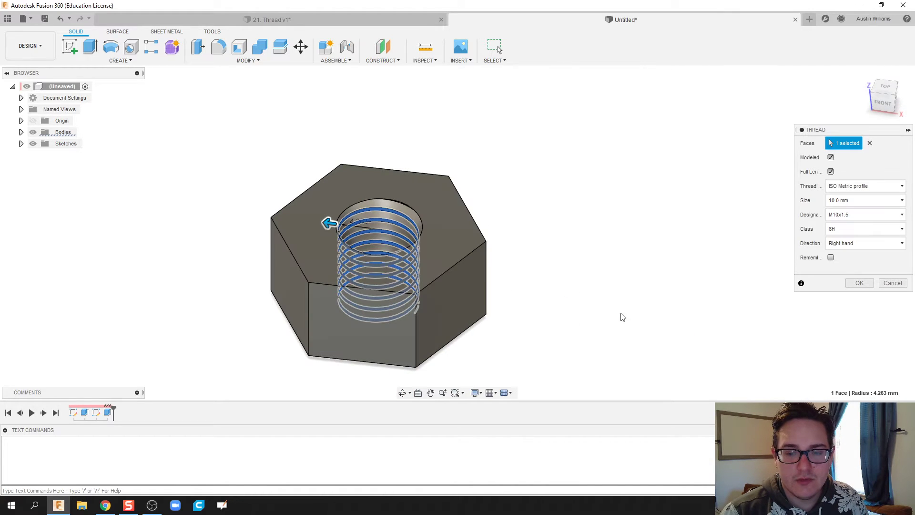
click(859, 282)
Create an offset construction plane raised 30 mm from the nut's top face
shift+middle_drag(586, 284, 549, 302)
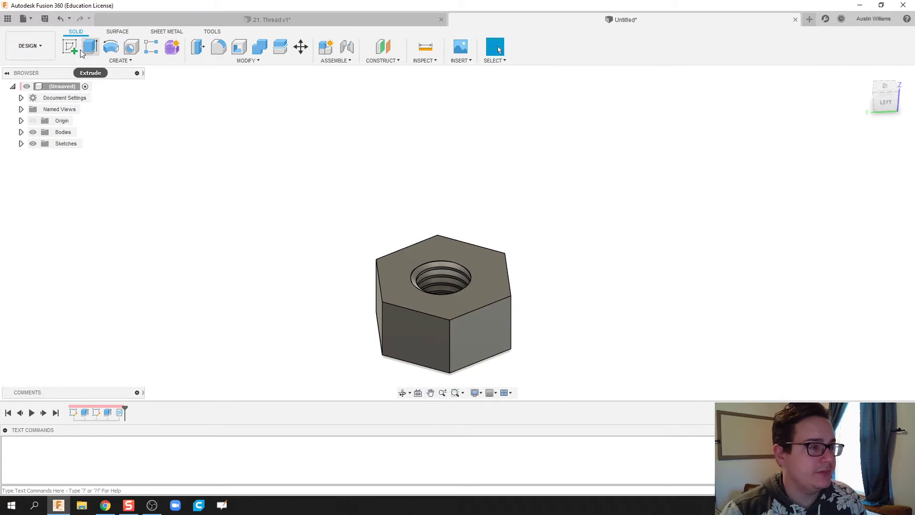
click(383, 60)
click(388, 72)
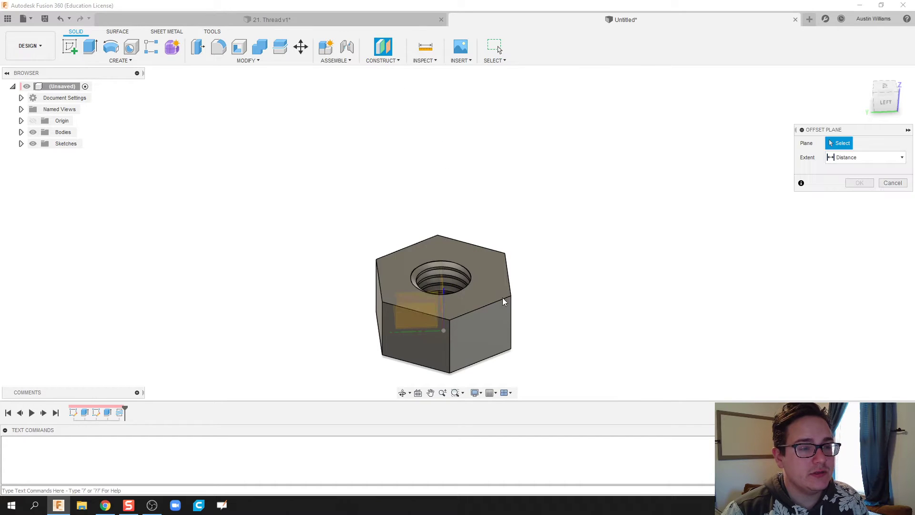
shift+middle_drag(386, 327, 444, 353)
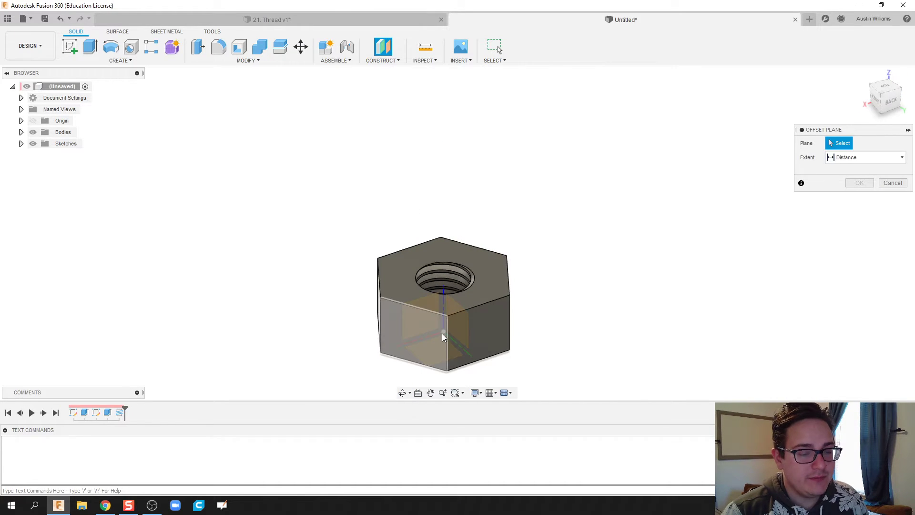
scroll(425, 350, up, 3)
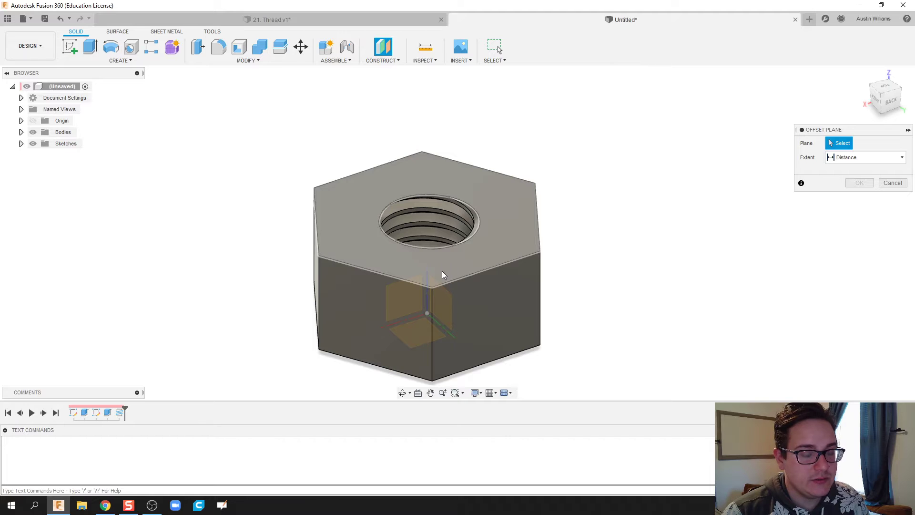
scroll(442, 275, down, 3)
middle_drag(441, 286, 428, 325)
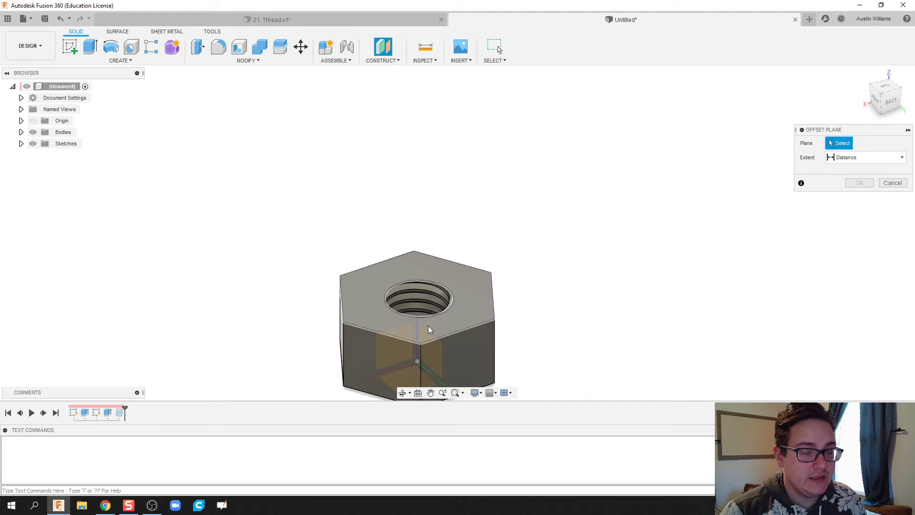
click(428, 328)
drag(429, 247, 428, 77)
scroll(442, 186, down, 1)
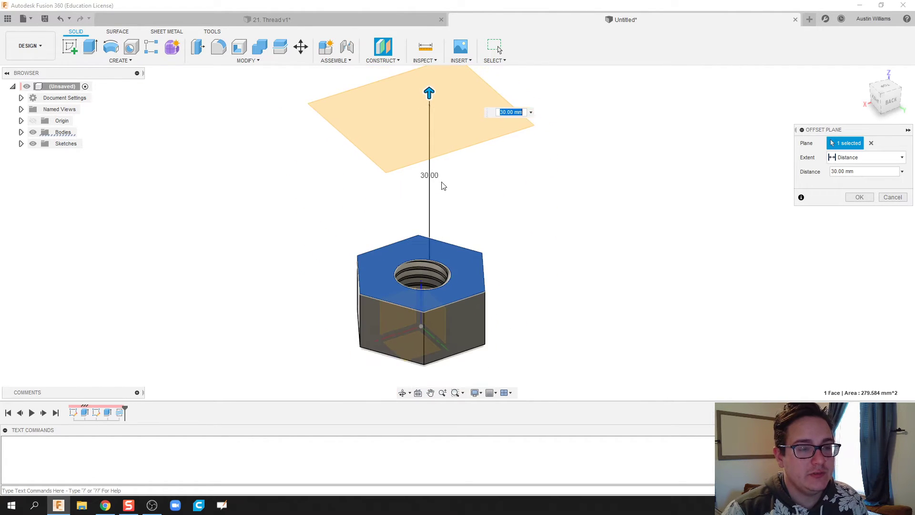
middle_drag(442, 186, 451, 247)
scroll(458, 224, down, 2)
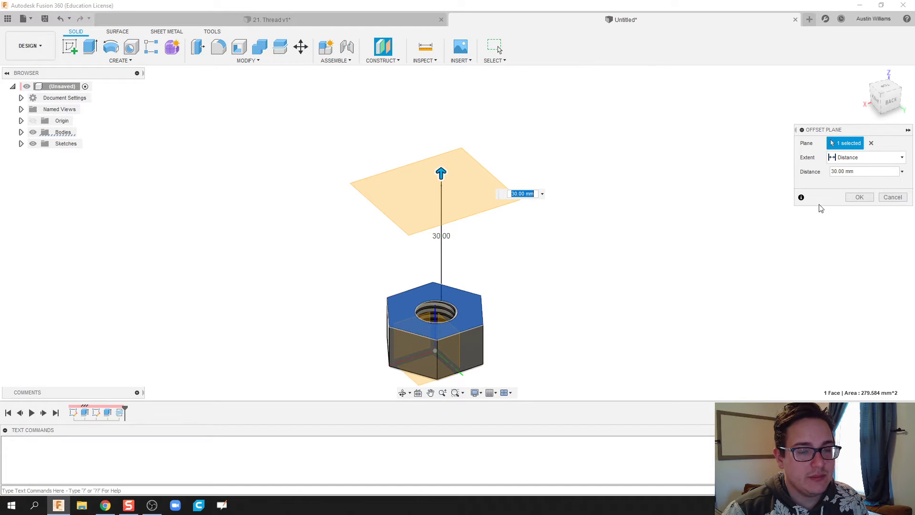
click(858, 197)
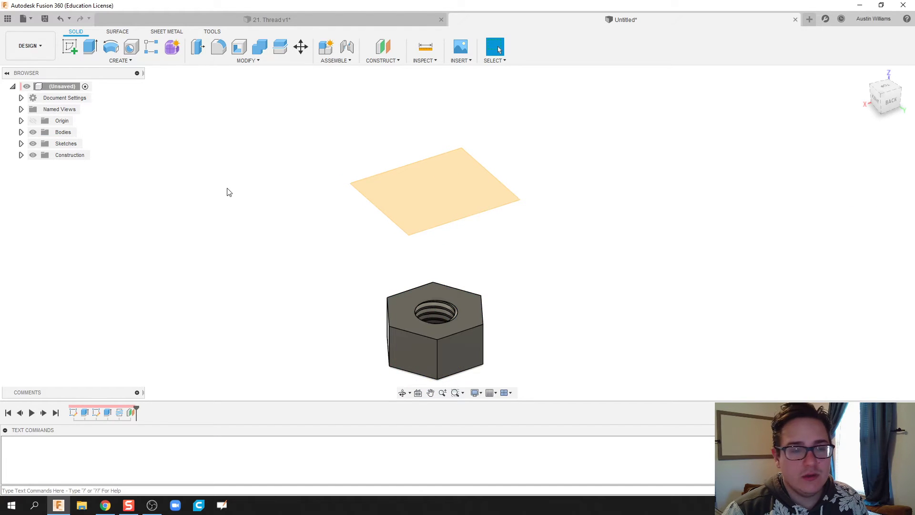
Sketch on the offset plane by projecting the nut's hexagonal top face into it
click(70, 46)
click(476, 190)
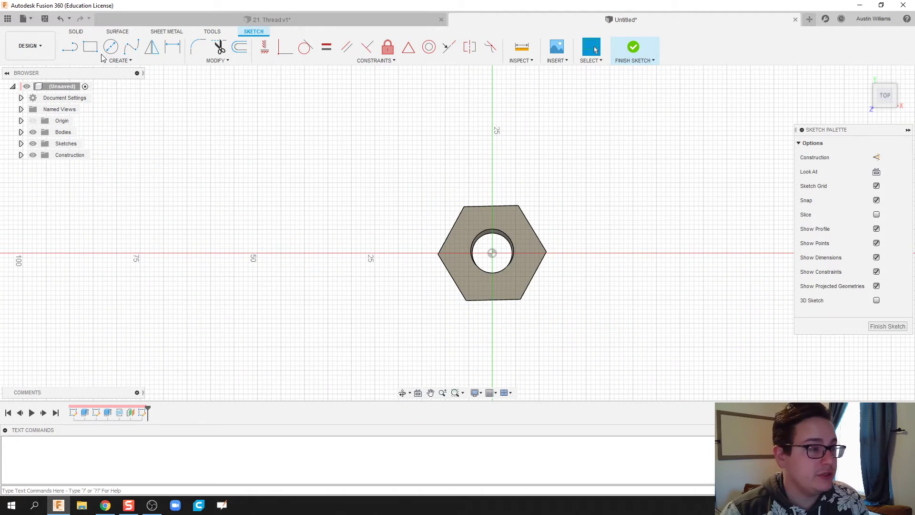
click(120, 60)
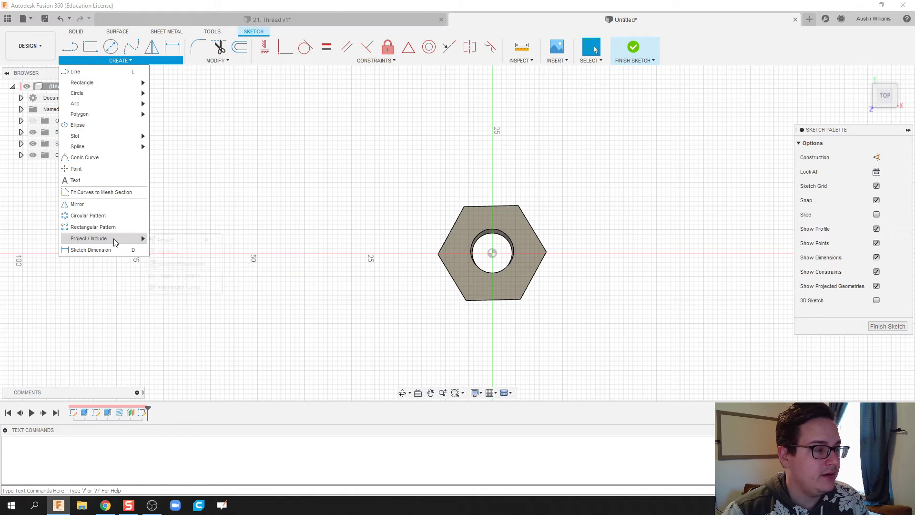
mouse_move(114, 239)
click(172, 238)
click(487, 224)
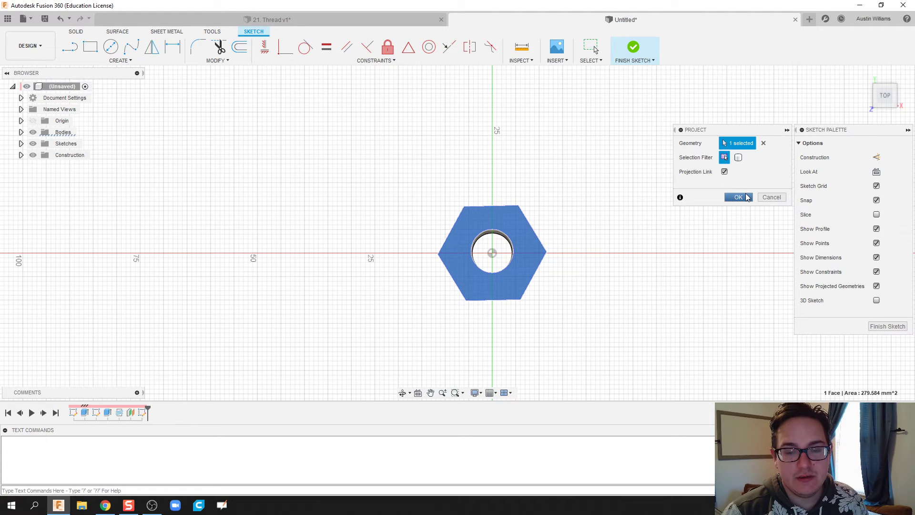
click(746, 197)
click(633, 48)
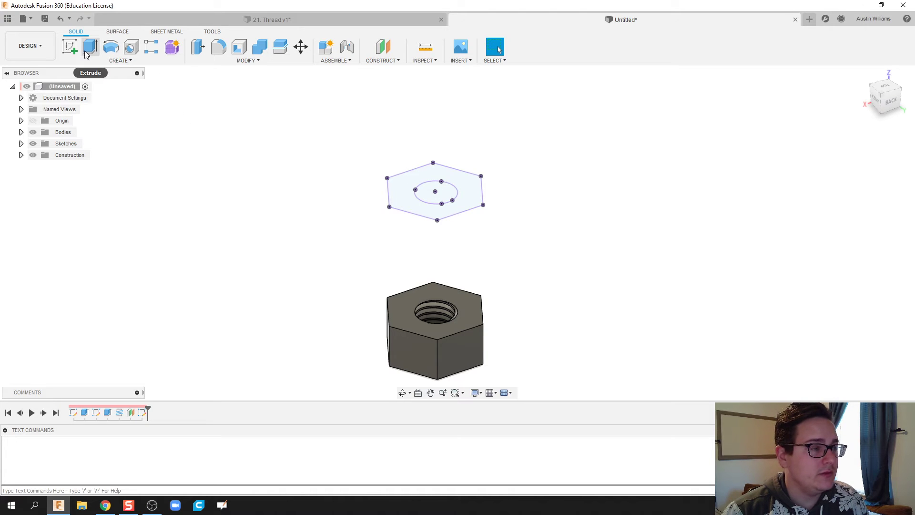
Extrude the hexagon and circle profiles 10 mm as a new body
click(88, 50)
click(405, 195)
click(436, 191)
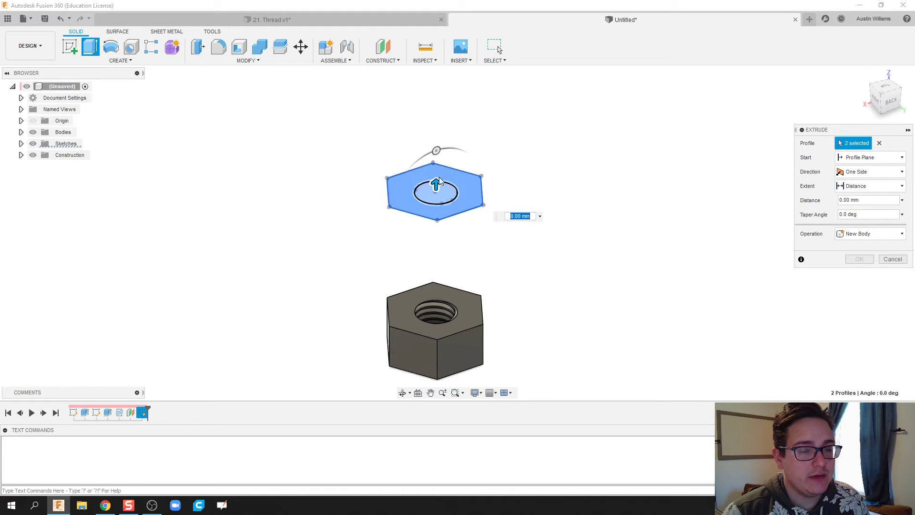
drag(439, 180, 436, 143)
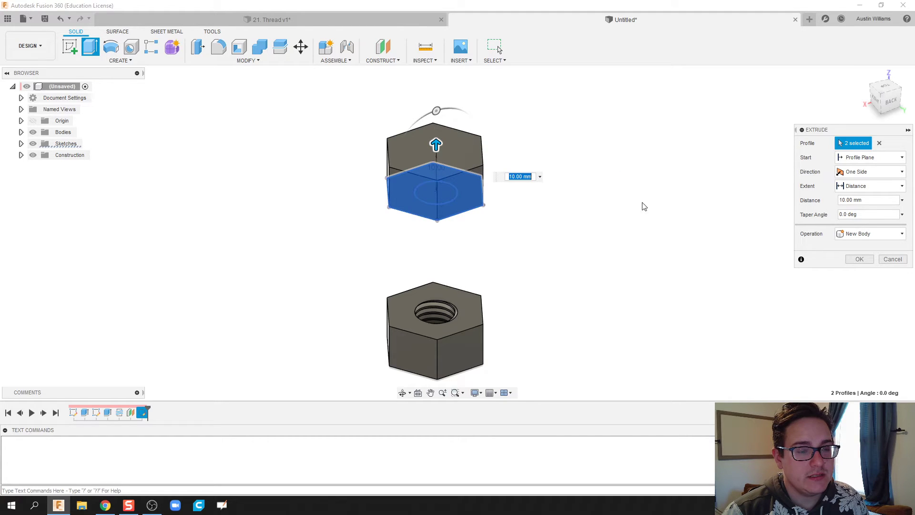
click(860, 260)
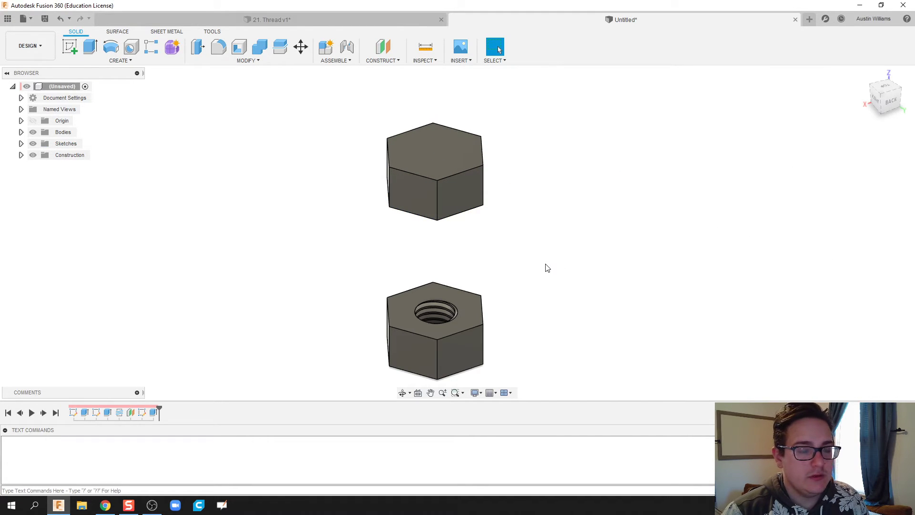
shift+middle_drag(551, 255, 570, 232)
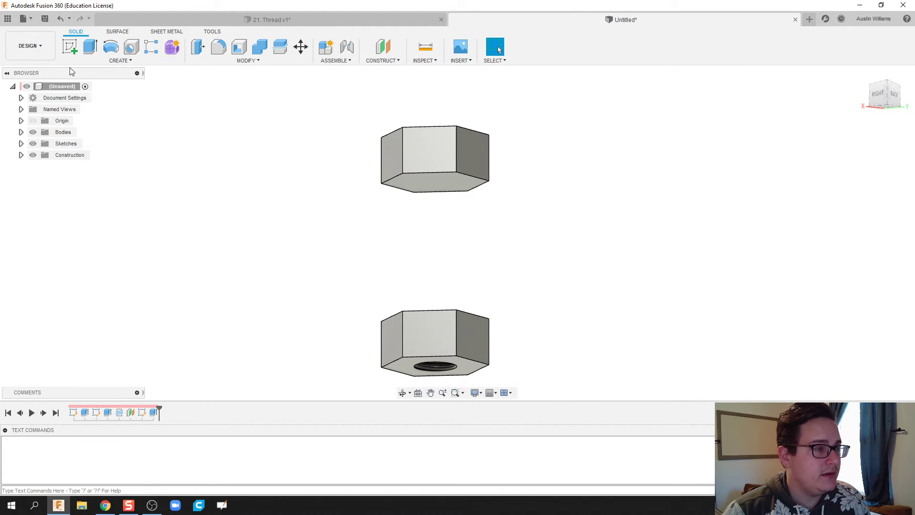
Start a sketch on the plain hex head's face with Slice on, viewed straight on
click(70, 46)
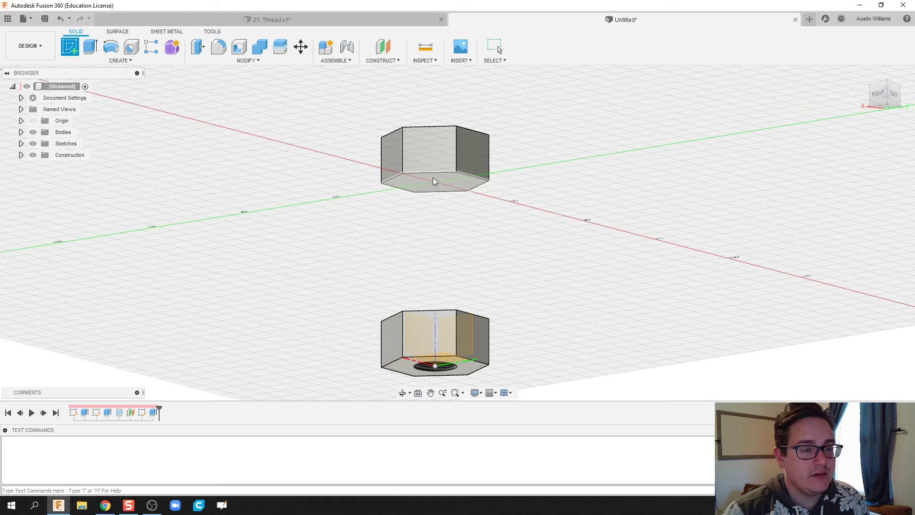
click(434, 181)
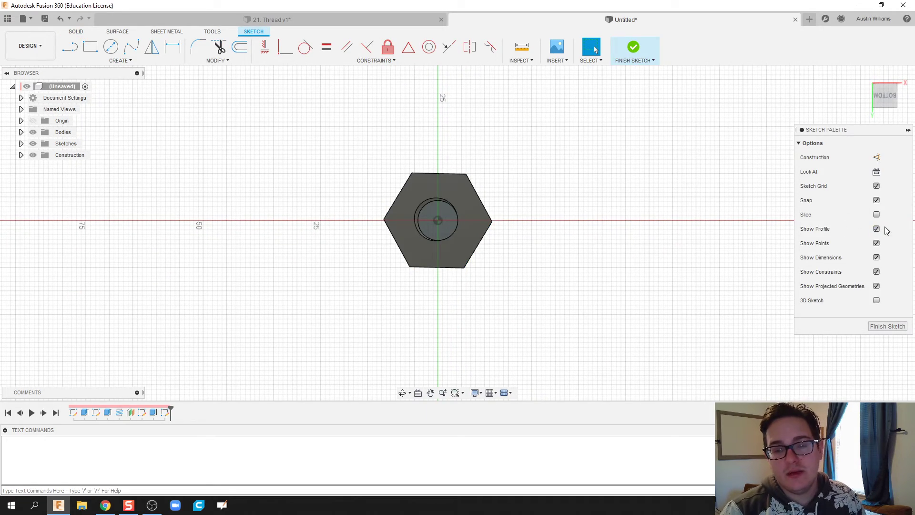
click(877, 215)
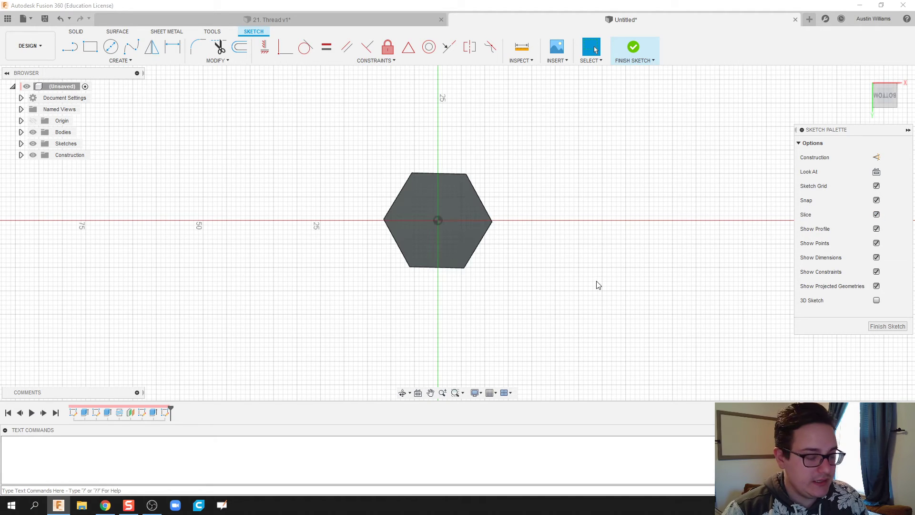
mouse_move(596, 284)
shift+middle_down()
mouse_move(593, 256)
mouse_move(686, 246)
mouse_move(645, 287)
shift+middle_up()
scroll(685, 245, down, 1)
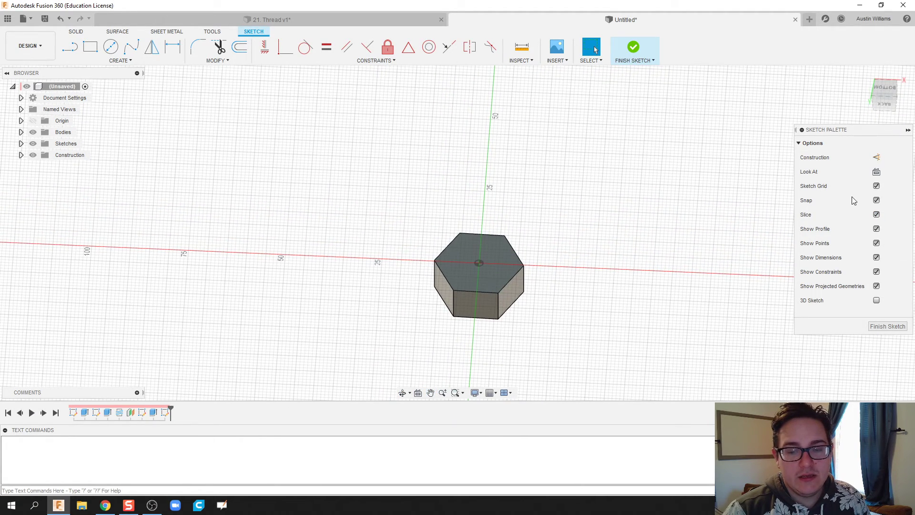
click(877, 215)
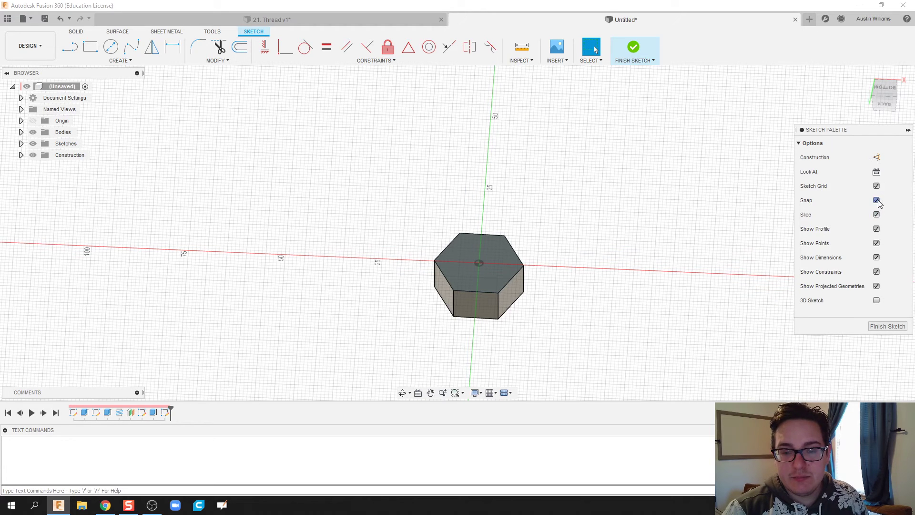
click(877, 215)
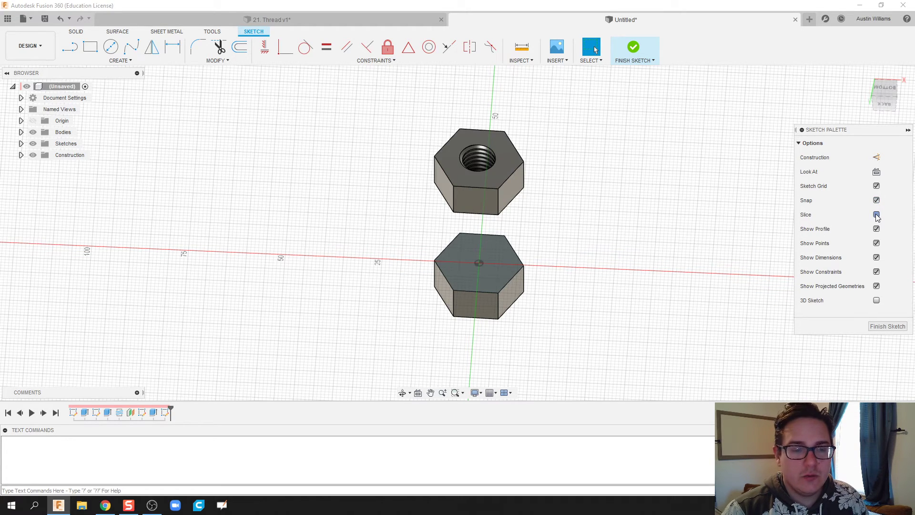
click(877, 215)
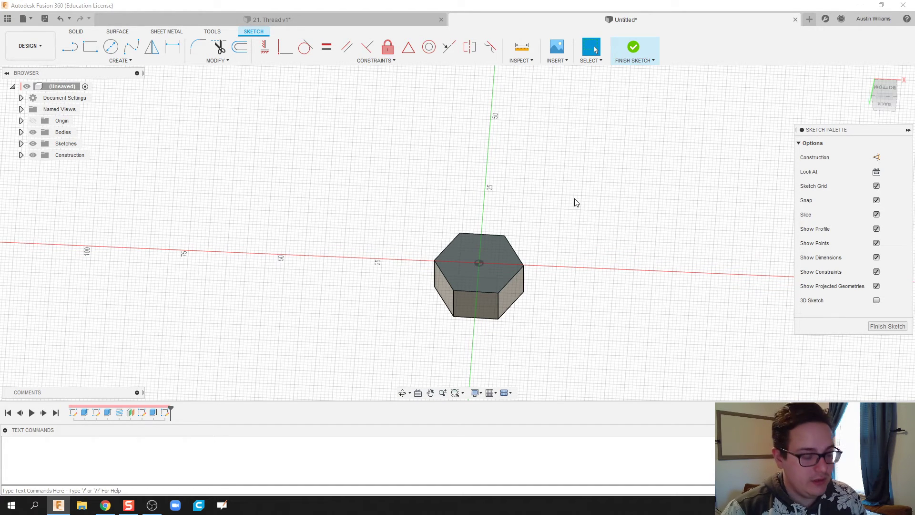
shift+middle_drag(576, 202, 580, 200)
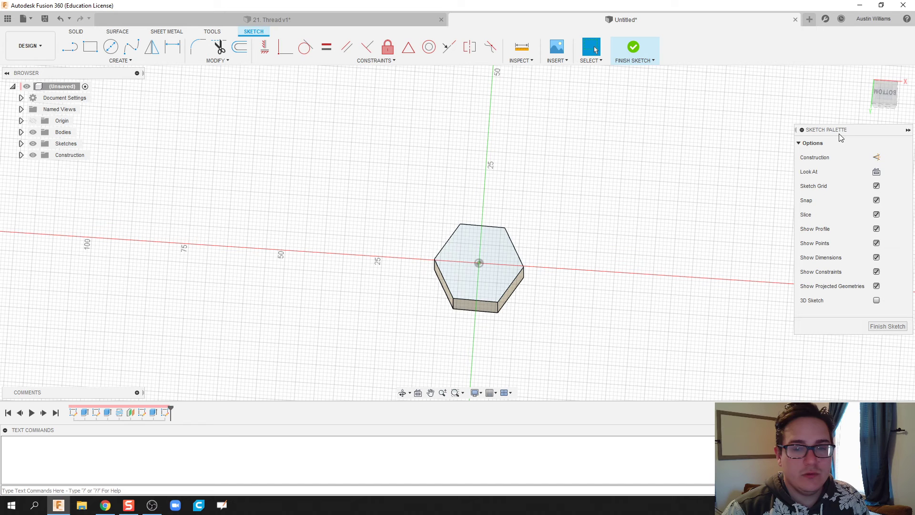
click(884, 94)
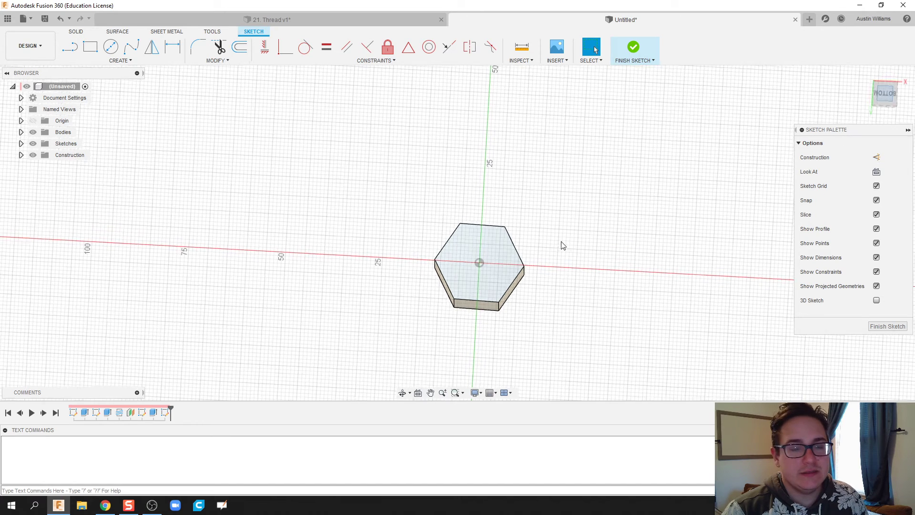
Draw a centre-diameter circle at the hex head's centre for the shank
click(110, 47)
click(481, 260)
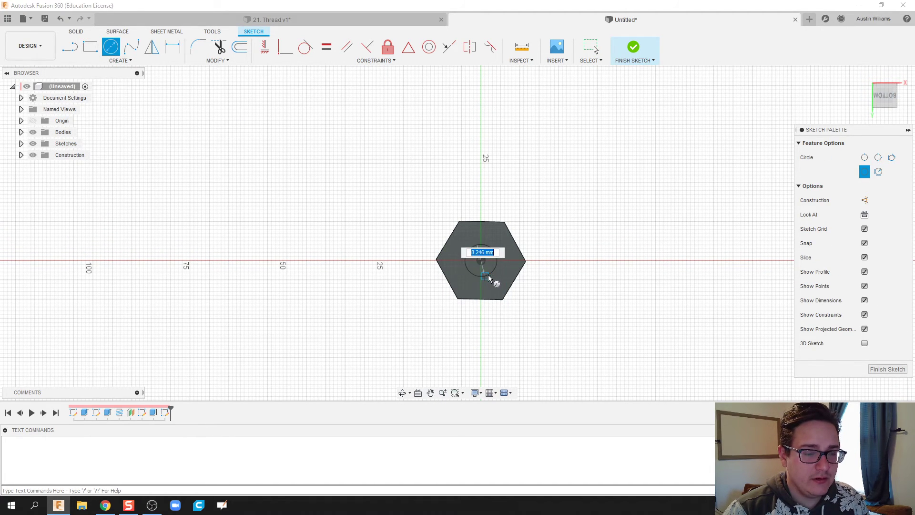
click(490, 278)
click(633, 47)
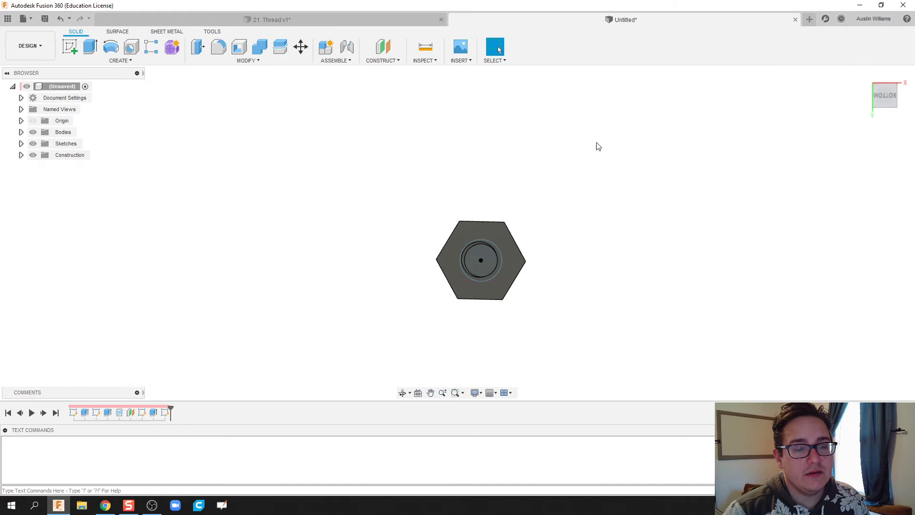
Extrude the circle 22 mm, joined to the head, as the bolt shank
click(91, 47)
click(481, 308)
drag(481, 305, 481, 221)
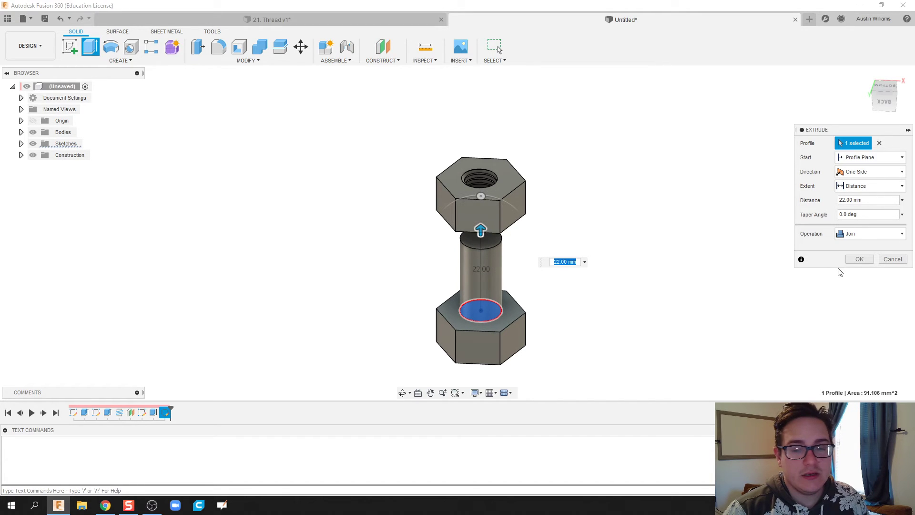
click(858, 260)
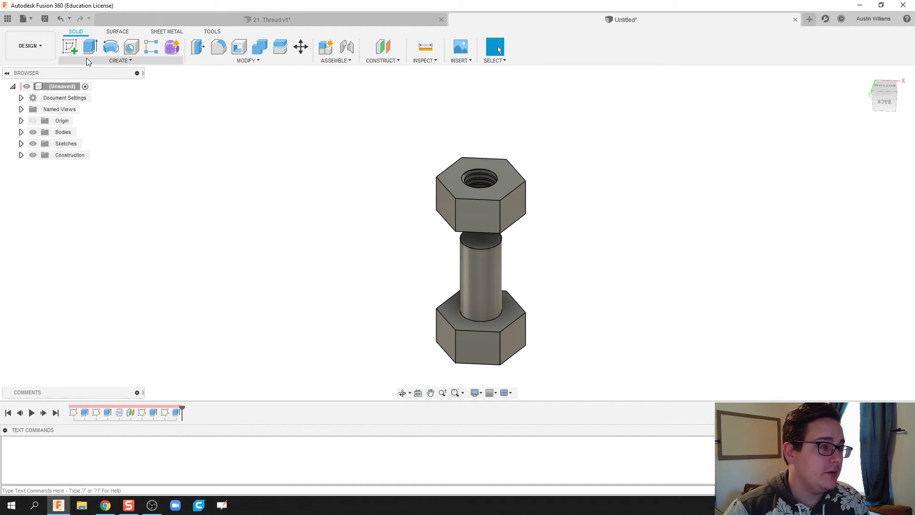
click(119, 60)
Apply a modeled 10.0 mm M10x1.5 thread along the shank's cylindrical face
click(128, 200)
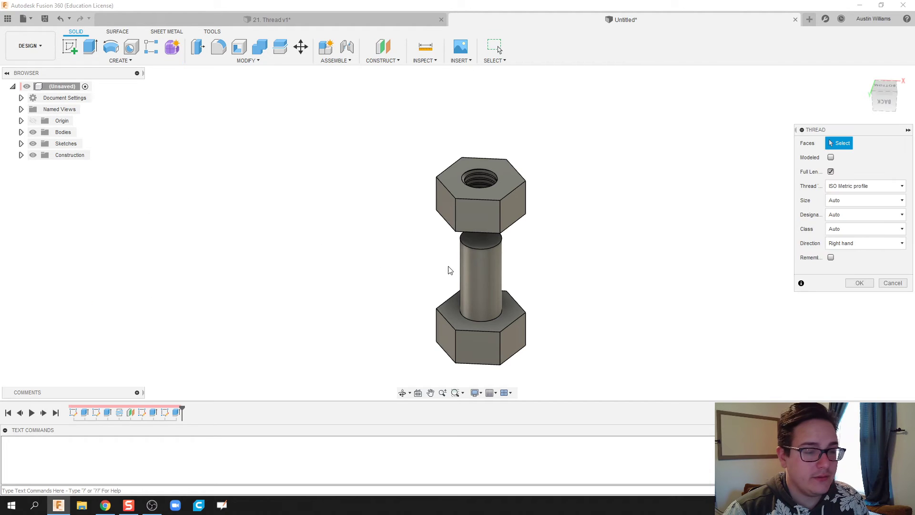
click(476, 270)
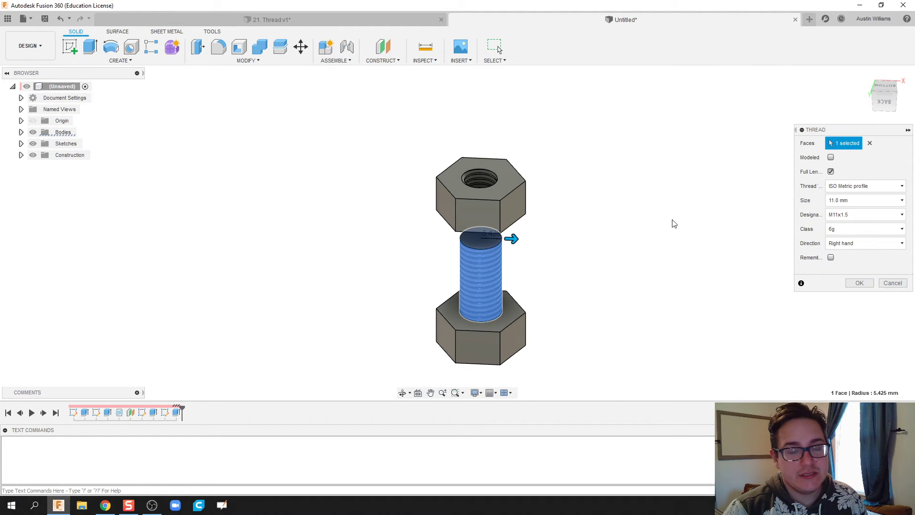
shift+middle_drag(717, 249, 660, 246)
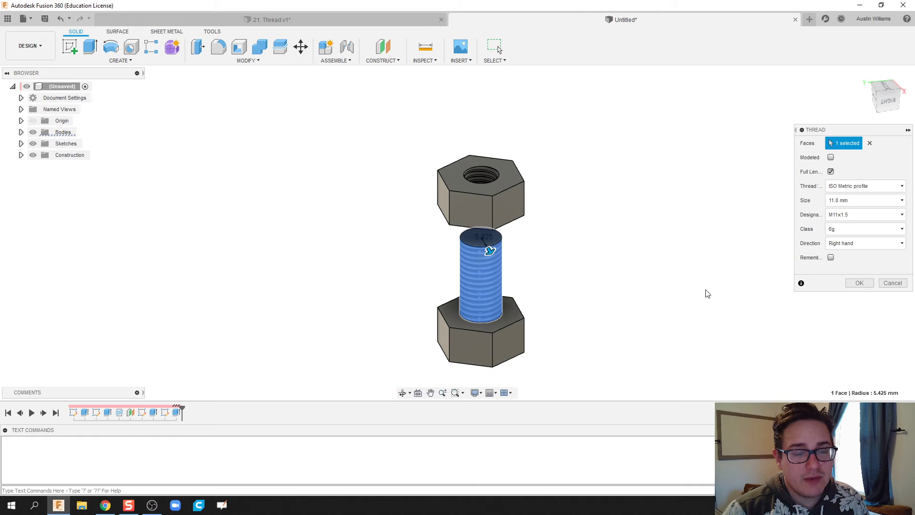
shift+middle_drag(707, 293, 737, 288)
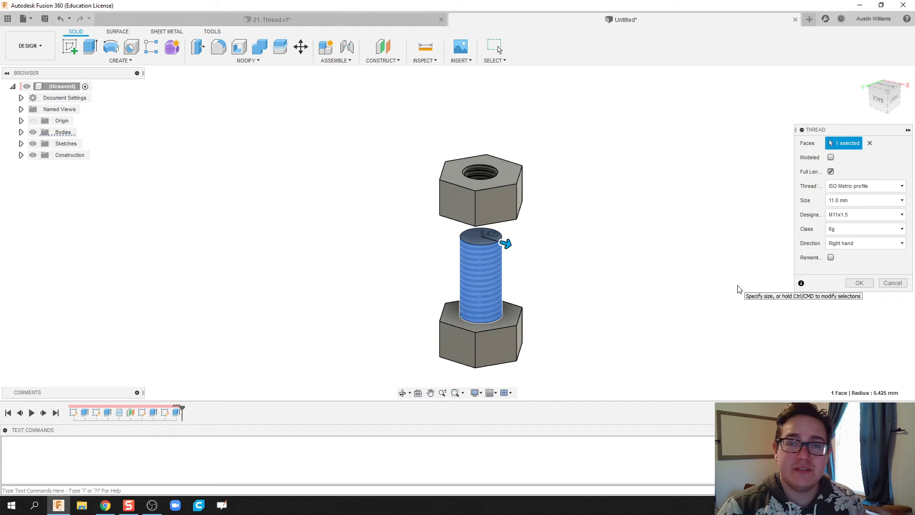
click(830, 158)
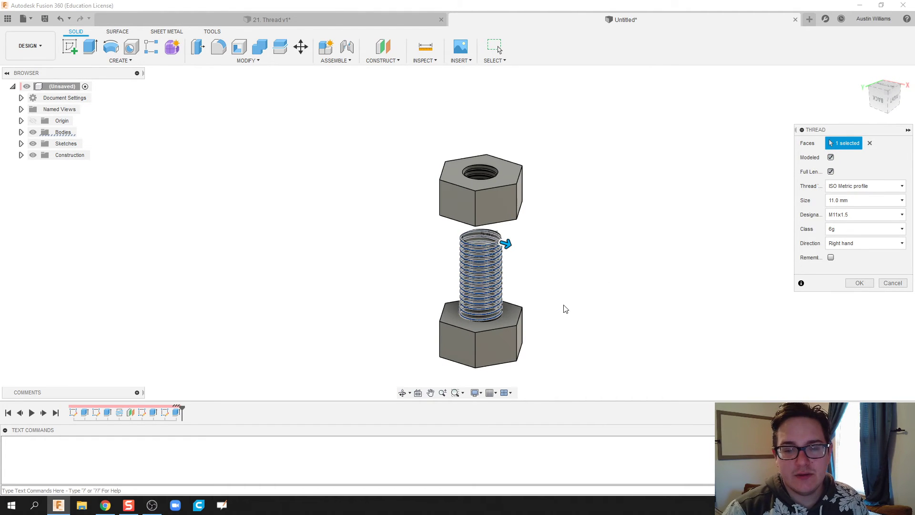
shift+middle_drag(547, 298, 613, 269)
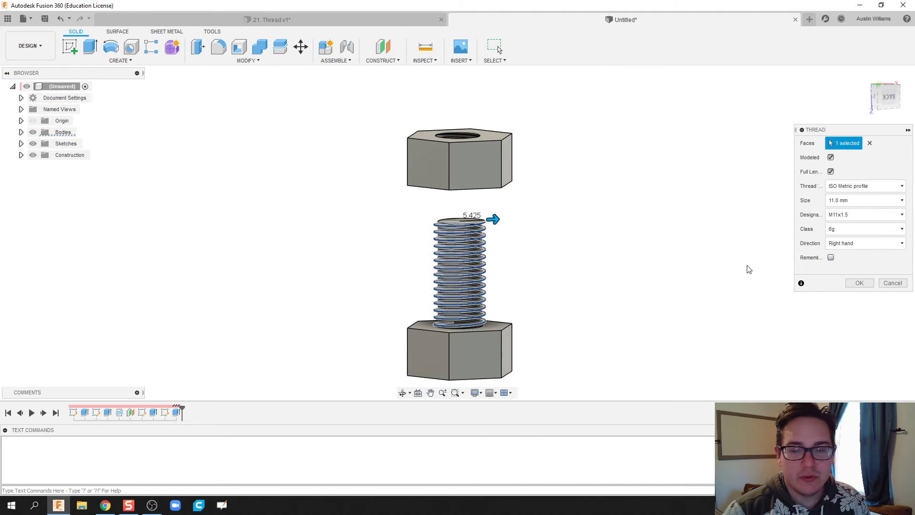
click(862, 200)
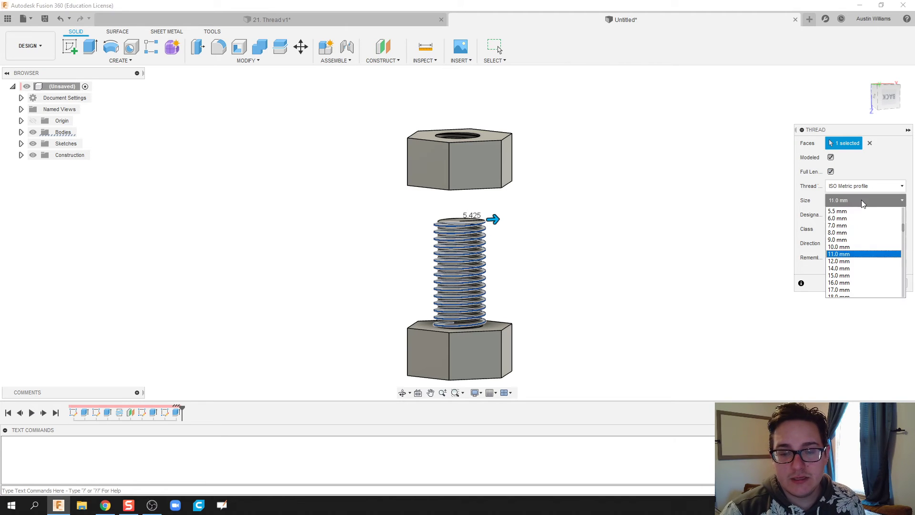
click(860, 247)
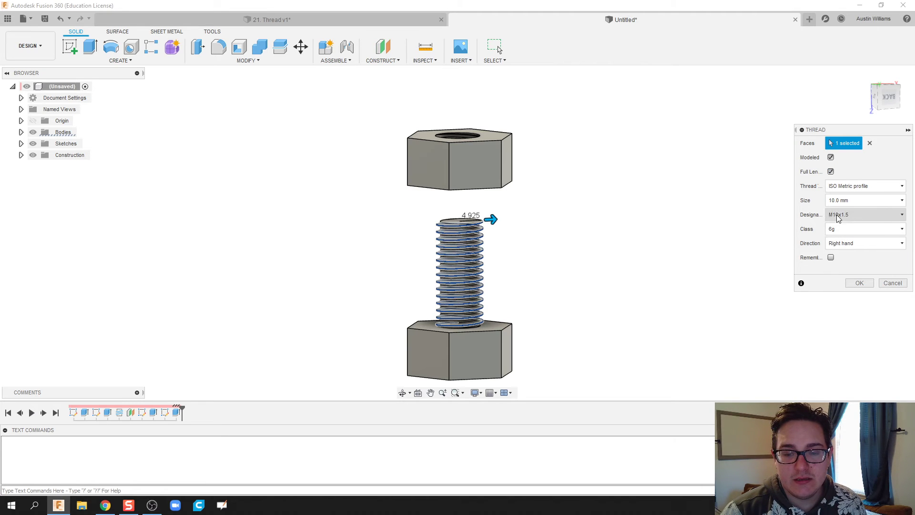
click(858, 283)
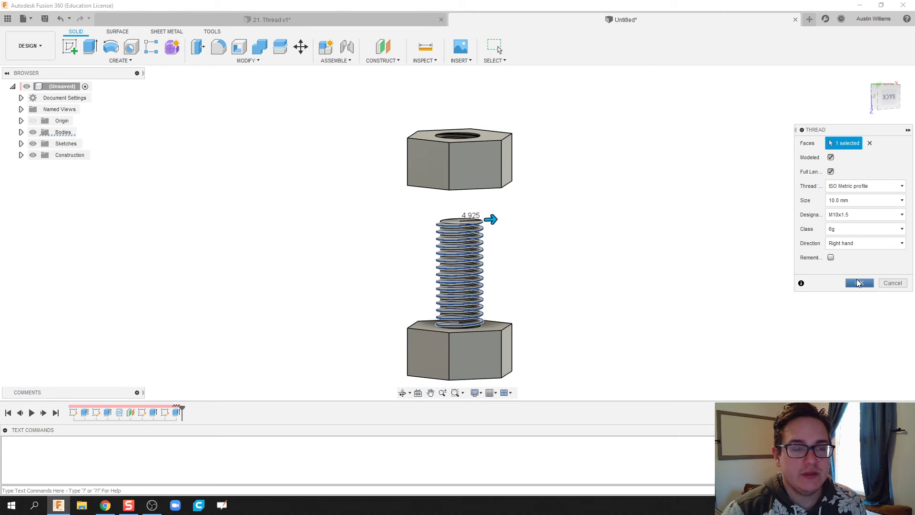
middle_drag(583, 185, 645, 269)
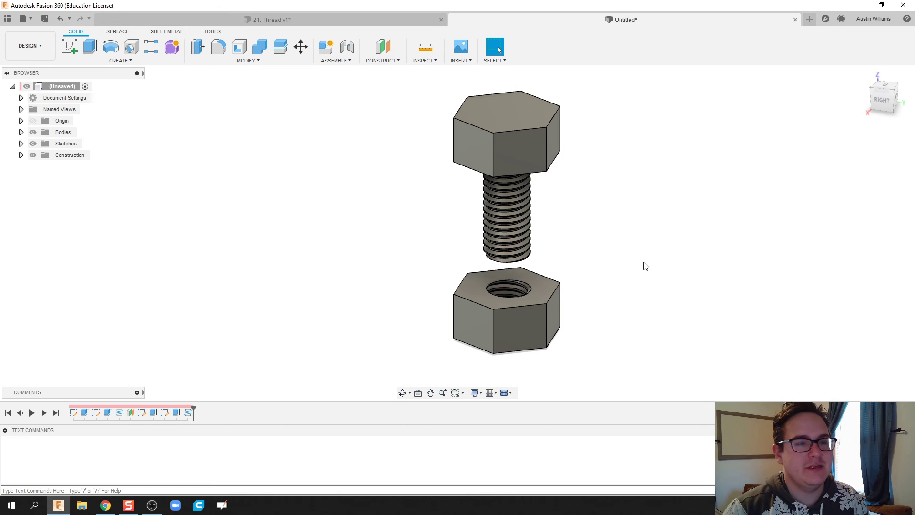
shift+middle_drag(467, 284, 625, 280)
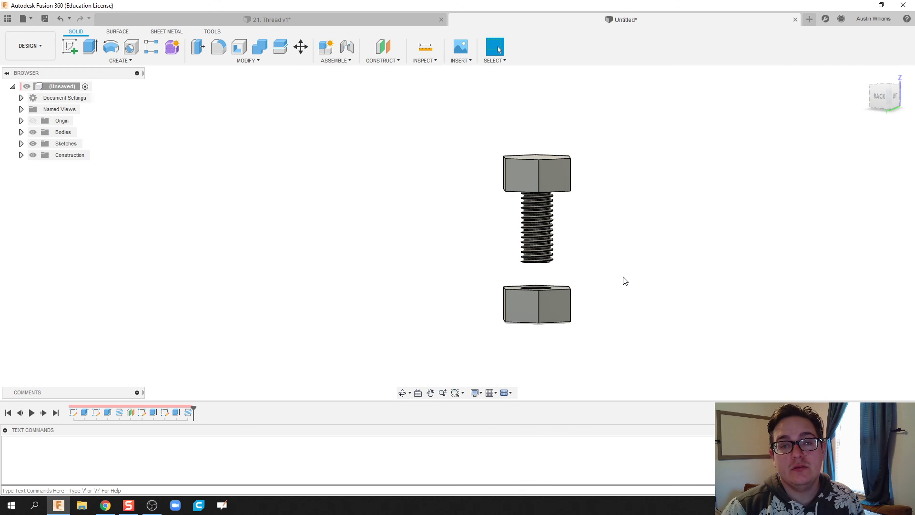